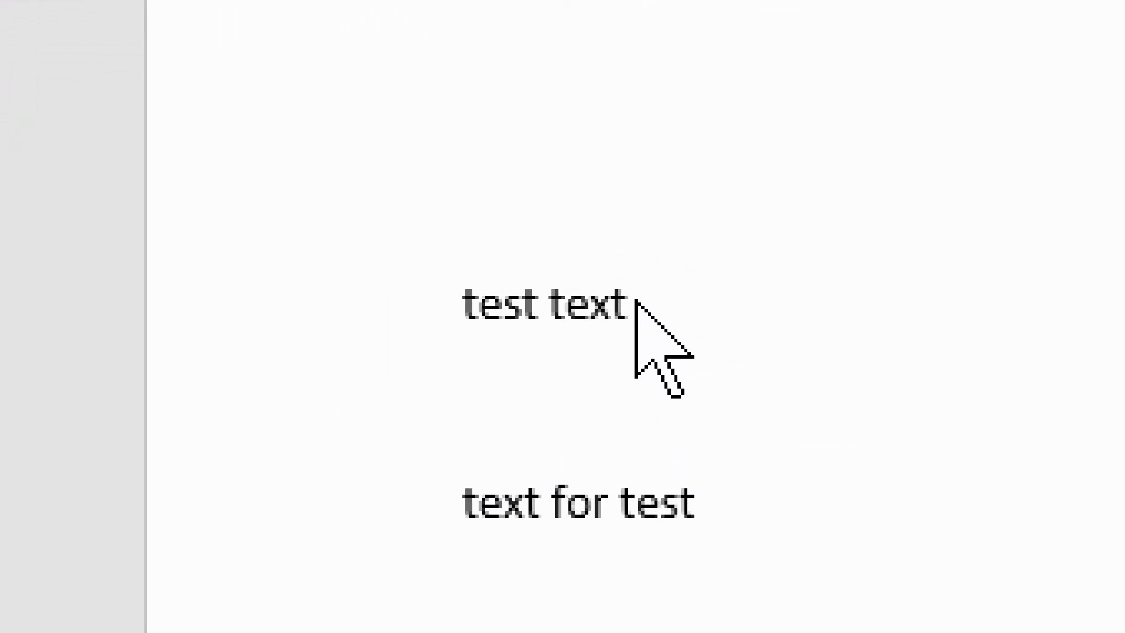
- Make the word "test" in the first line bold, without italics
left_click_drag(537, 316, 631, 321)
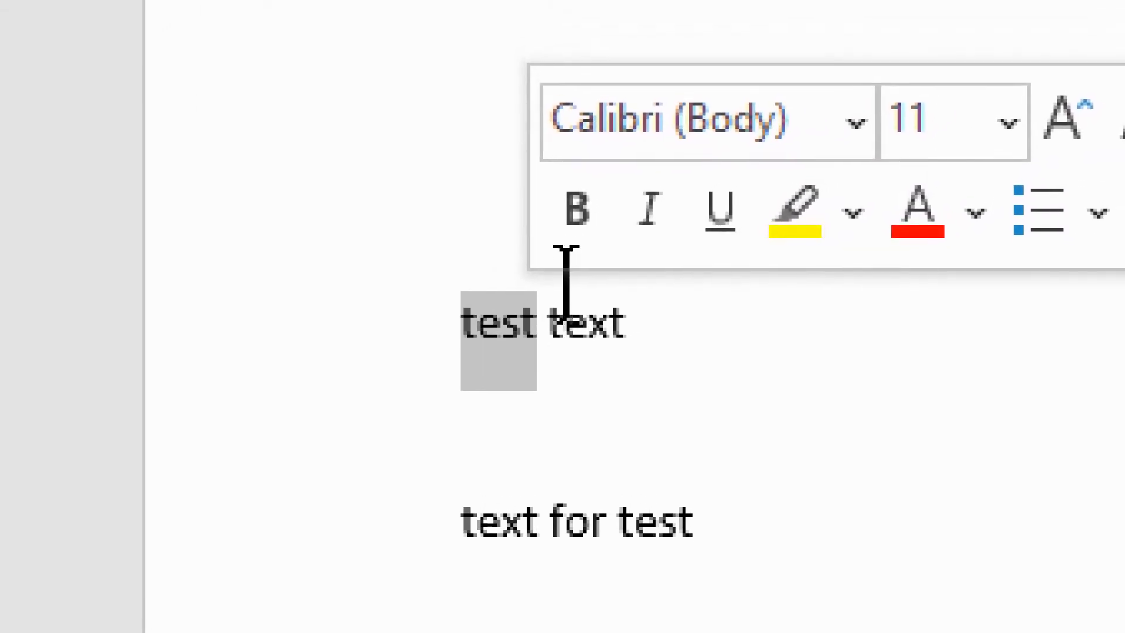
left_click(586, 208)
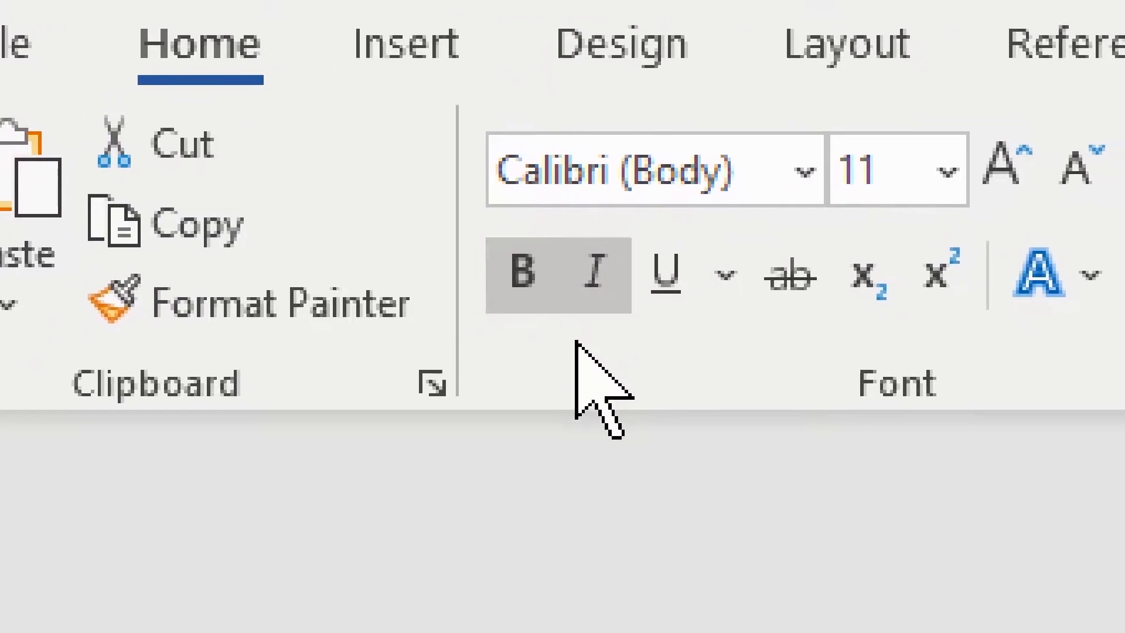
left_click(595, 274)
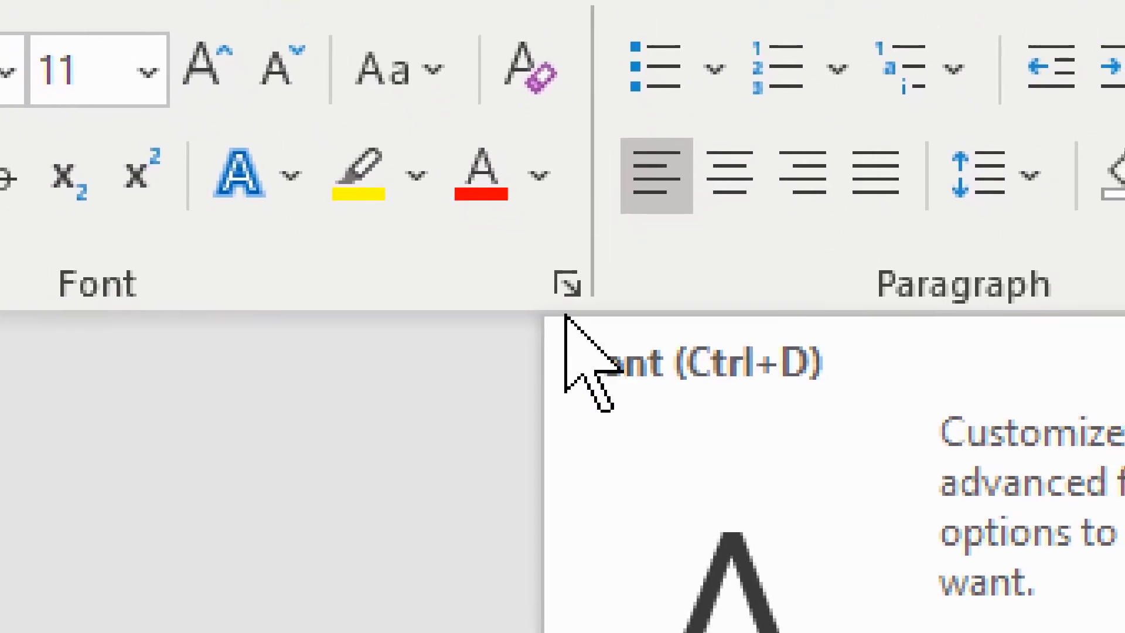
- In the font settings, give the word "test" an orange font color and a double-line underline style
left_click(564, 314)
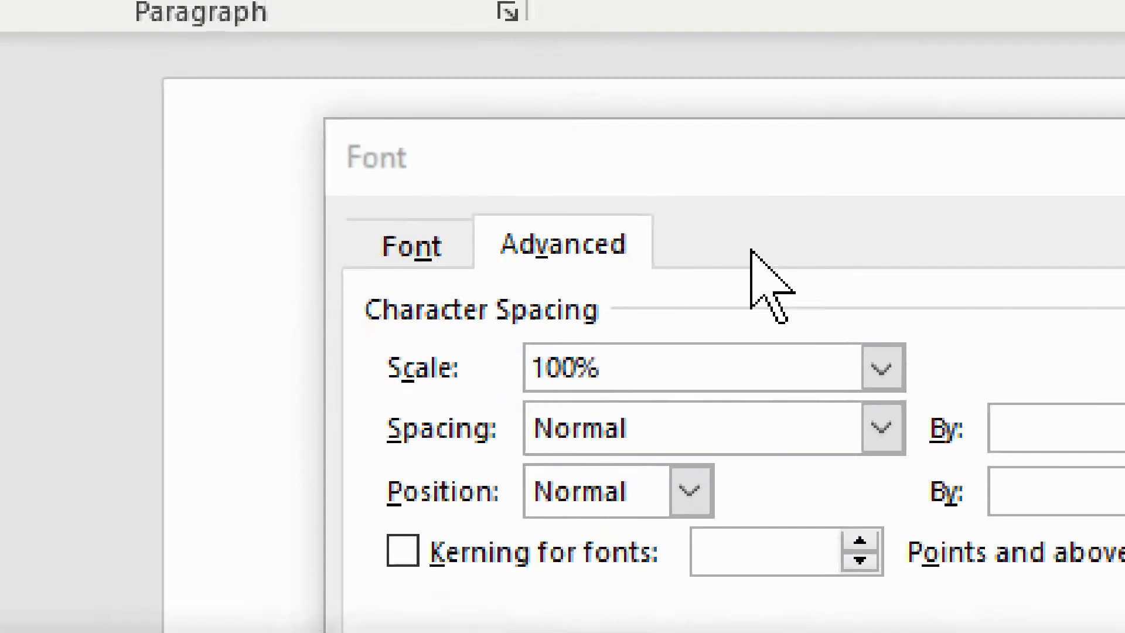
left_click(886, 226)
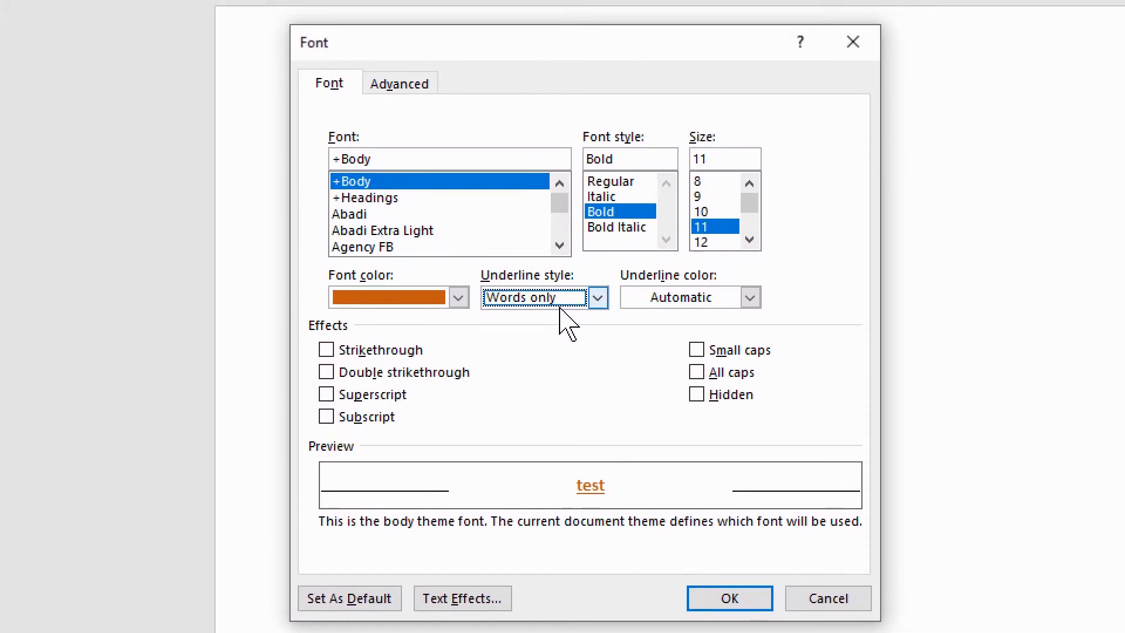
left_click(463, 82)
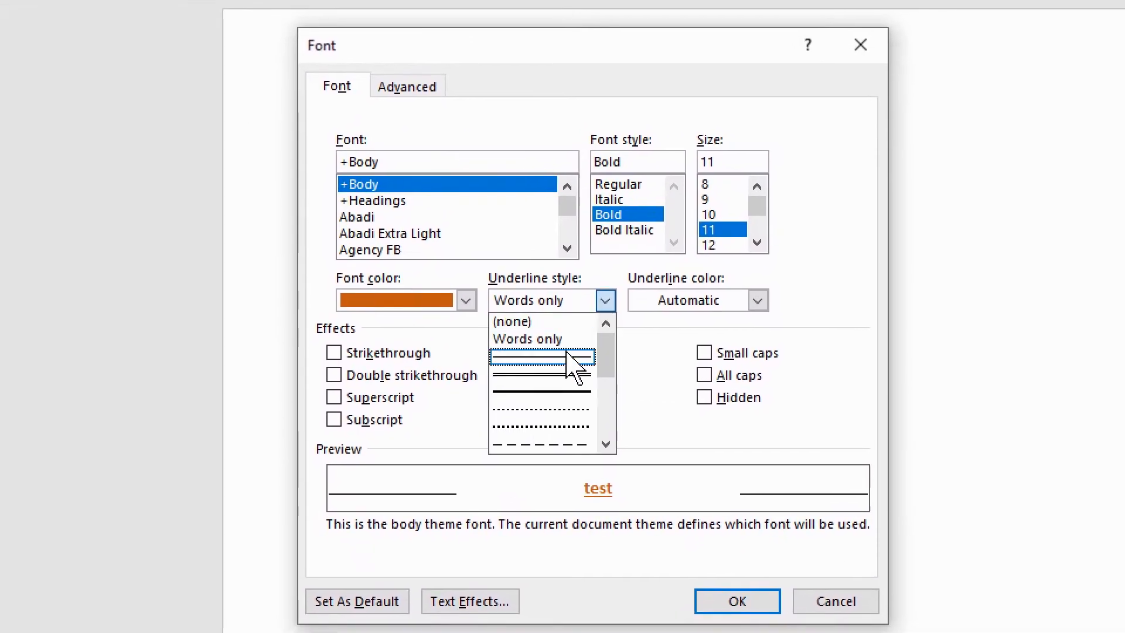
left_click(571, 376)
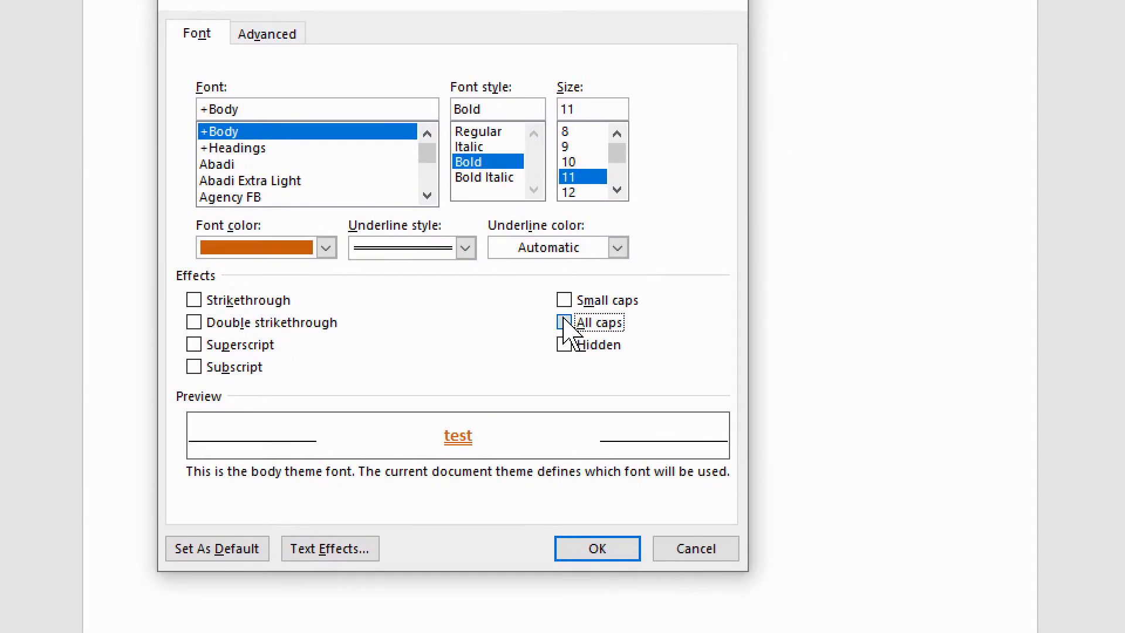
- Enable the All caps effect for the word "test" and apply the font settings
left_click(563, 322)
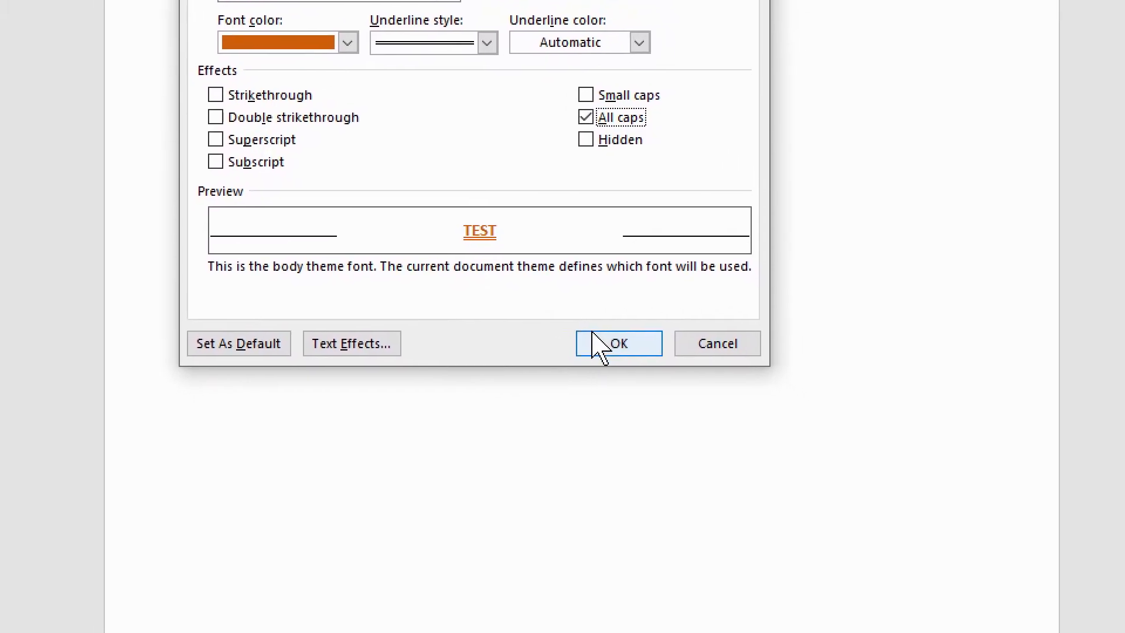
left_click(597, 342)
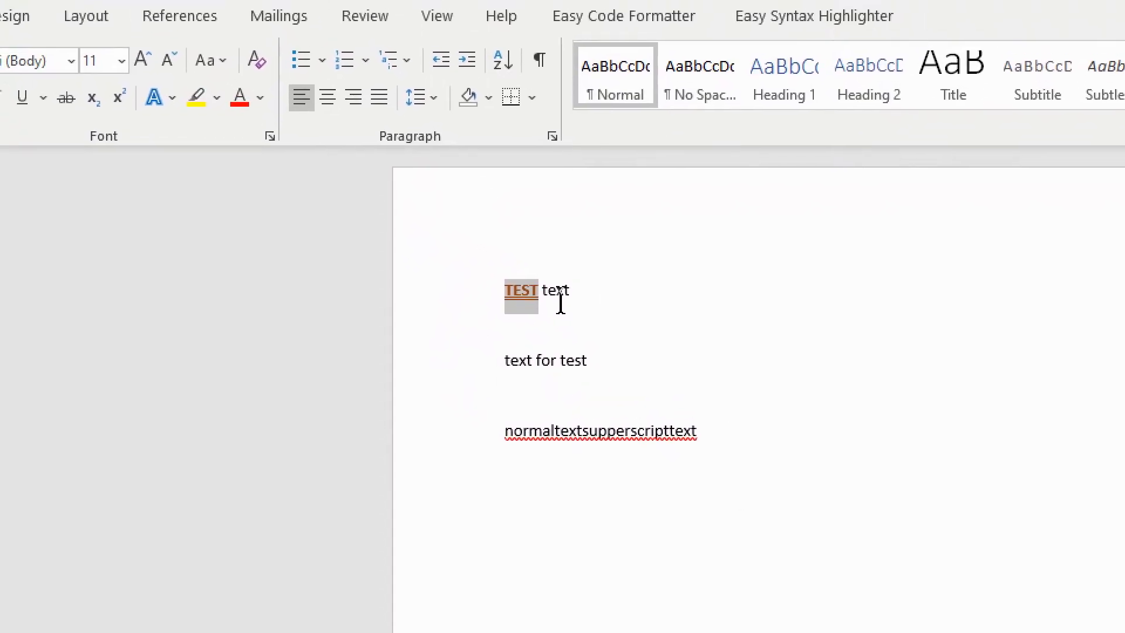
left_click(561, 300)
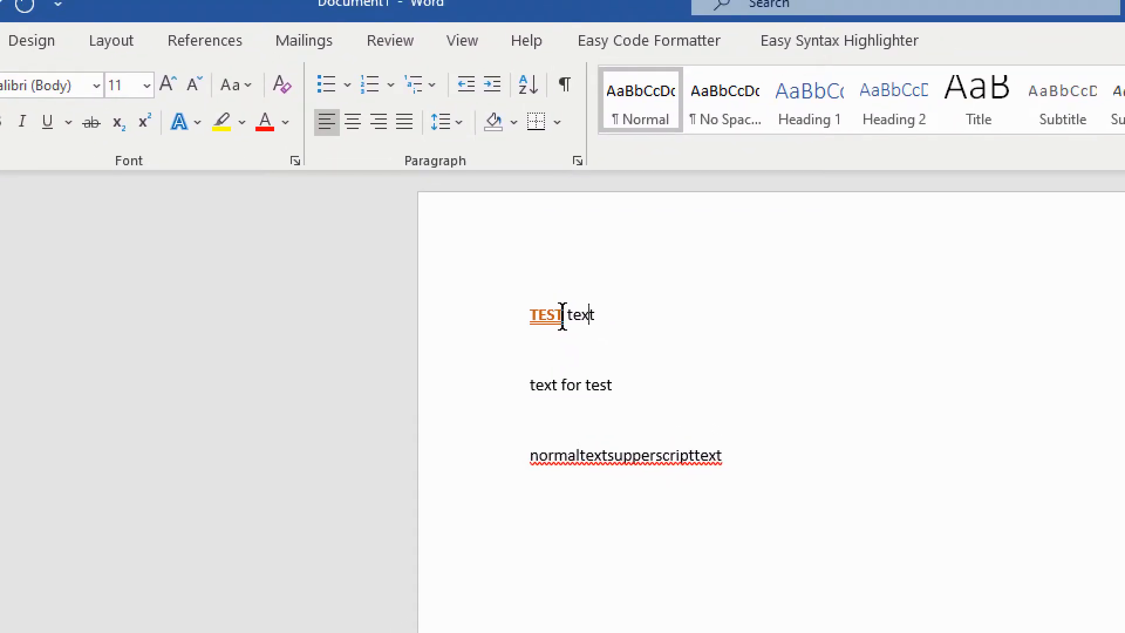
- Change the case of the orange underlined word in the first line to lowercase
left_click_drag(562, 316, 530, 317)
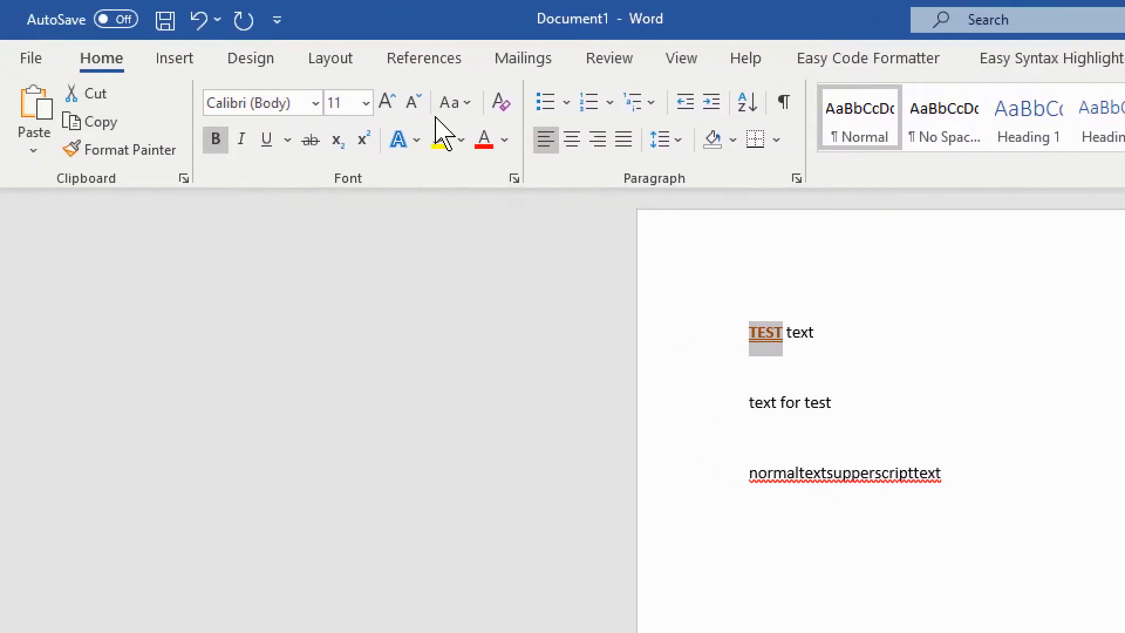
left_click(468, 104)
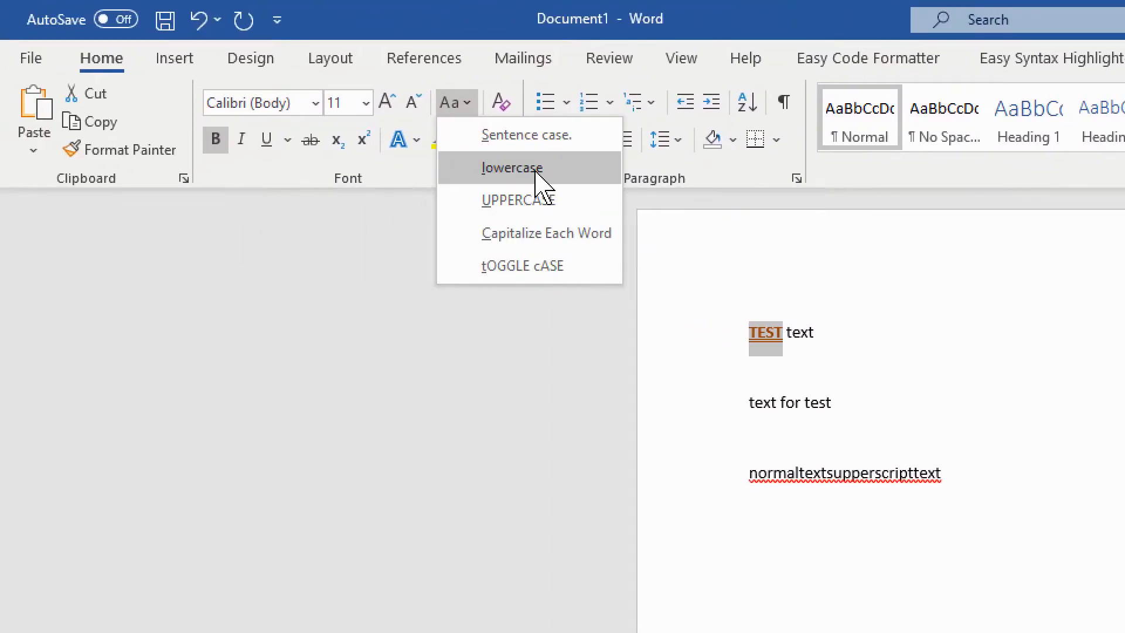
left_click(537, 170)
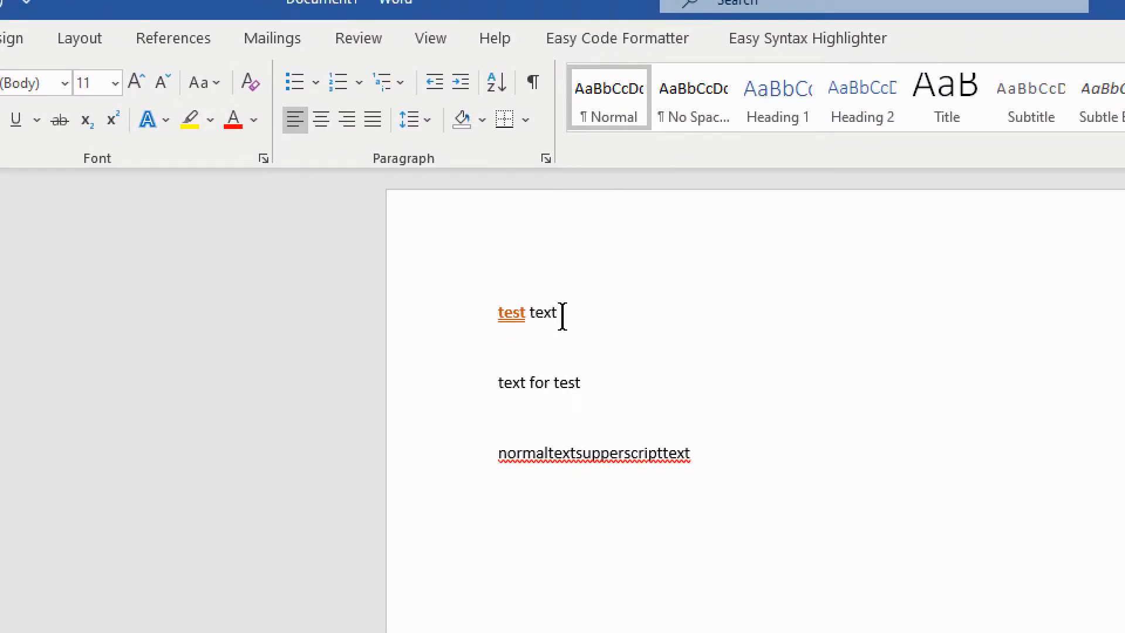
- Apply the Capitalize Each Word case to the whole first line
triple_click(509, 311)
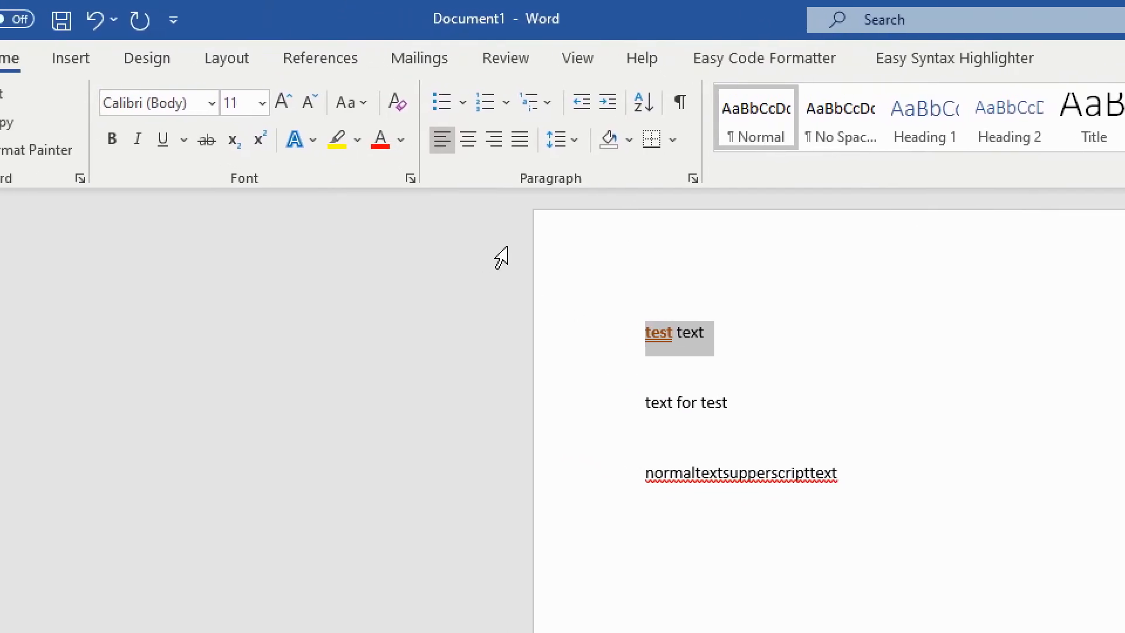
left_click(461, 109)
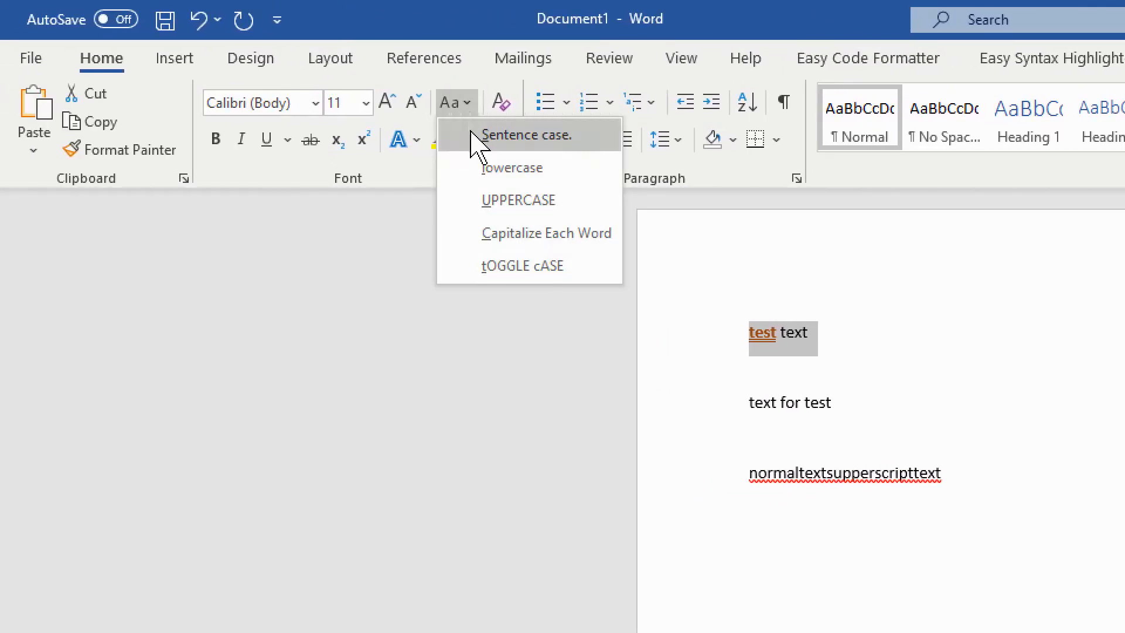
left_click(534, 234)
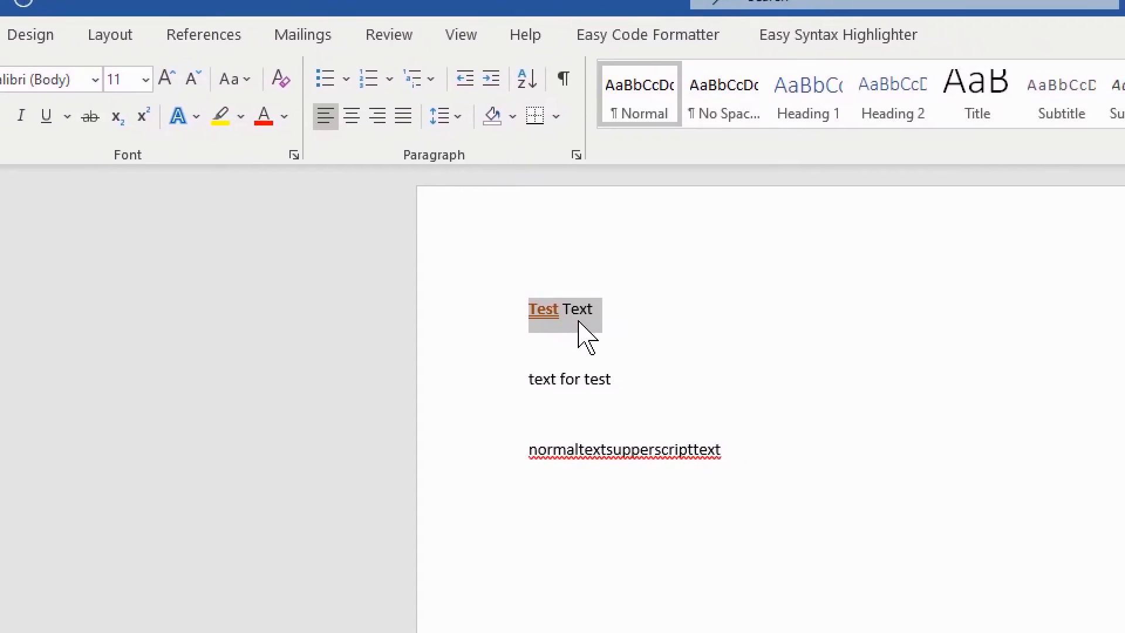
left_click(609, 318)
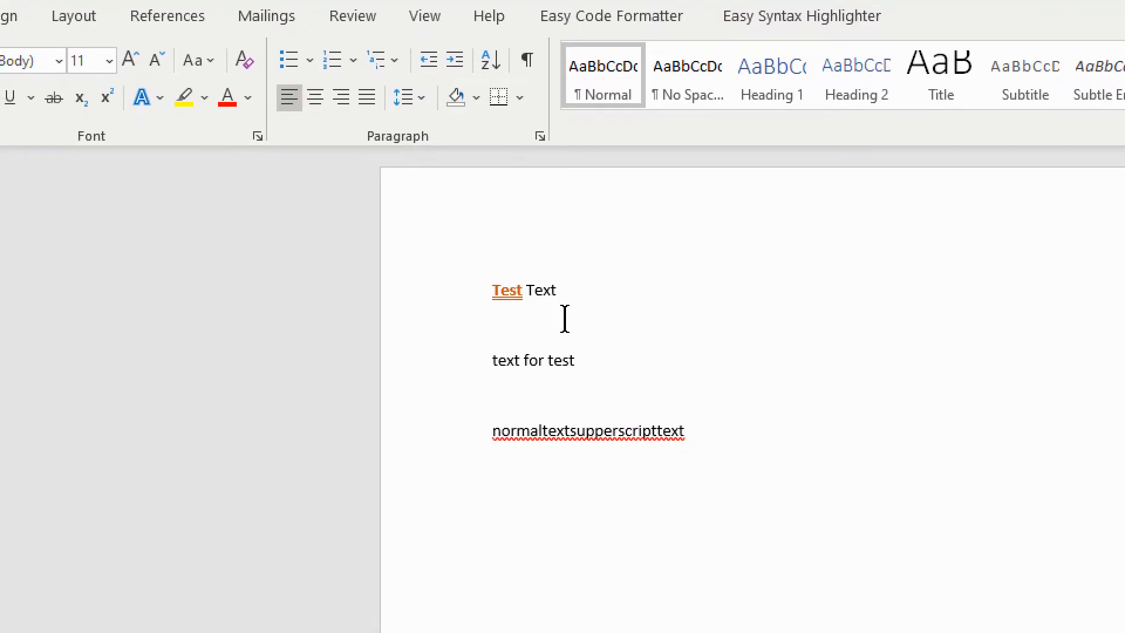
- For the line "text for test", set the character spacing to Expanded by 3 pt
left_click_drag(566, 337, 499, 339)
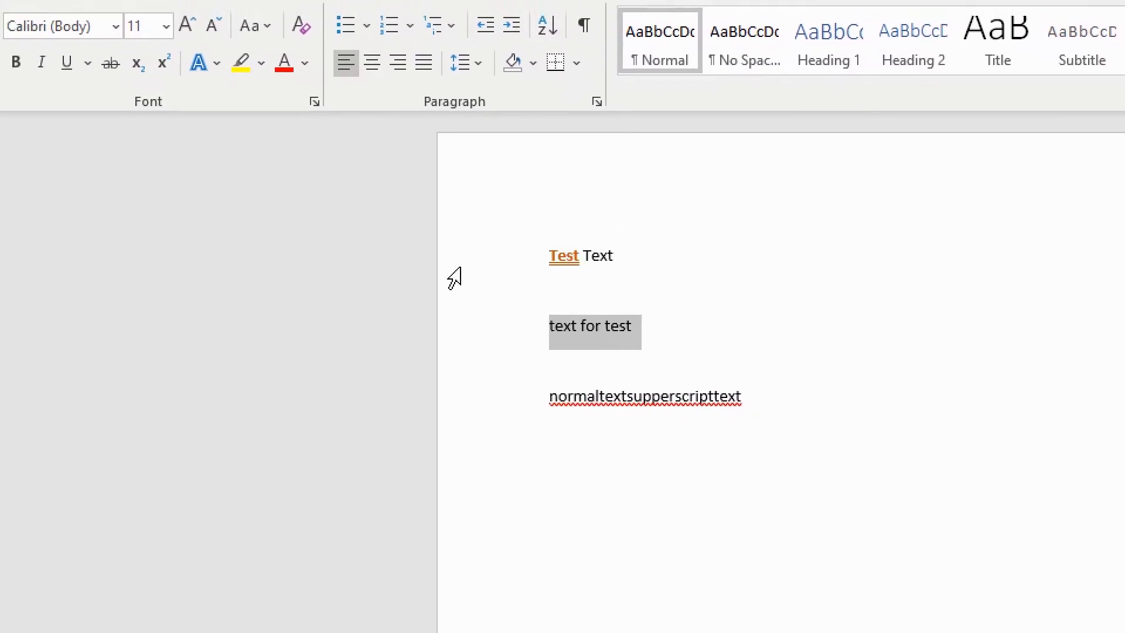
left_click(512, 179)
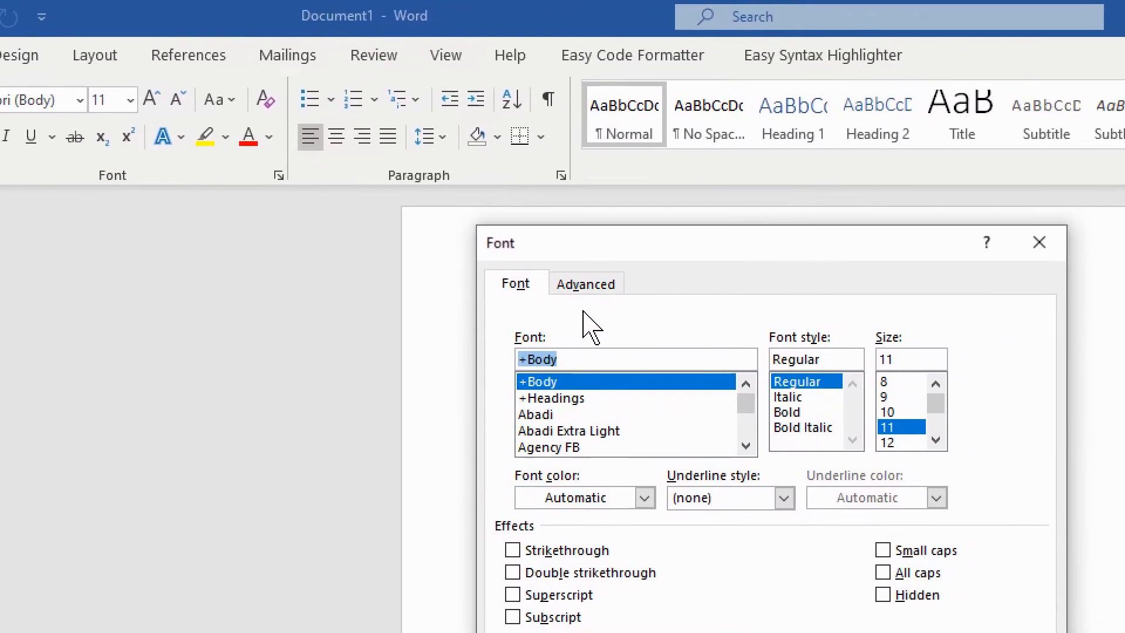
left_click(564, 287)
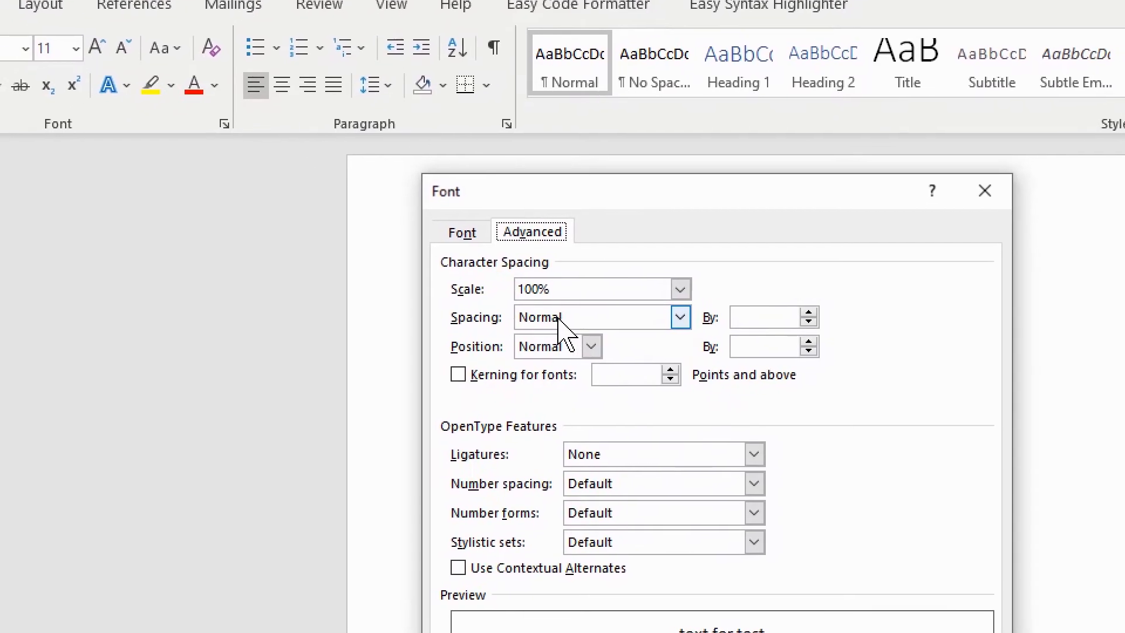
left_click(557, 322)
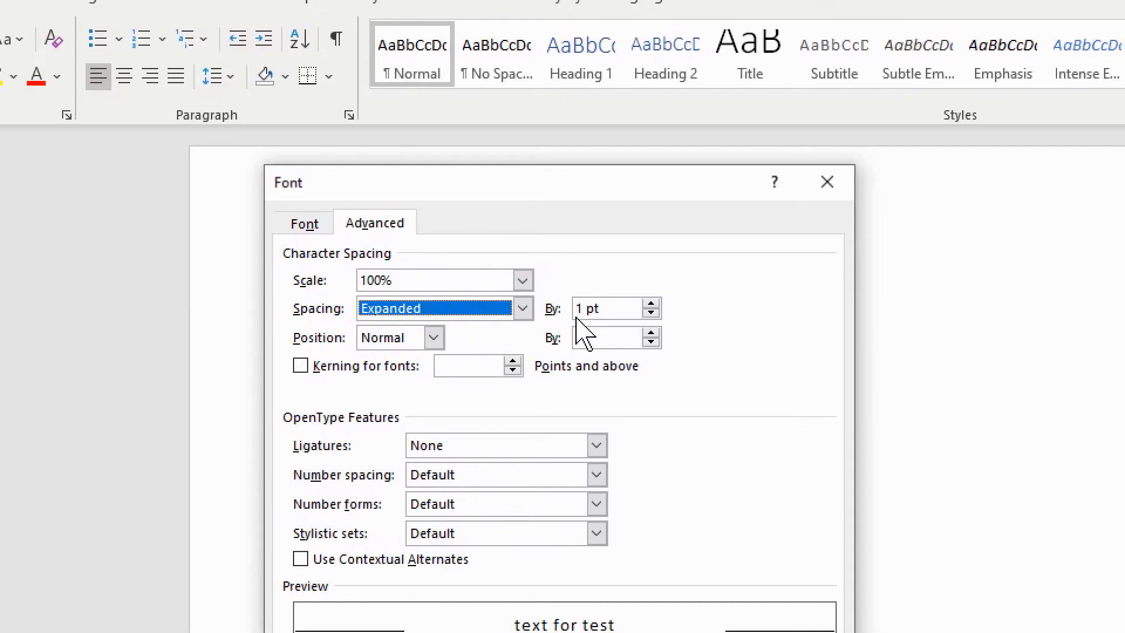
left_click(652, 304)
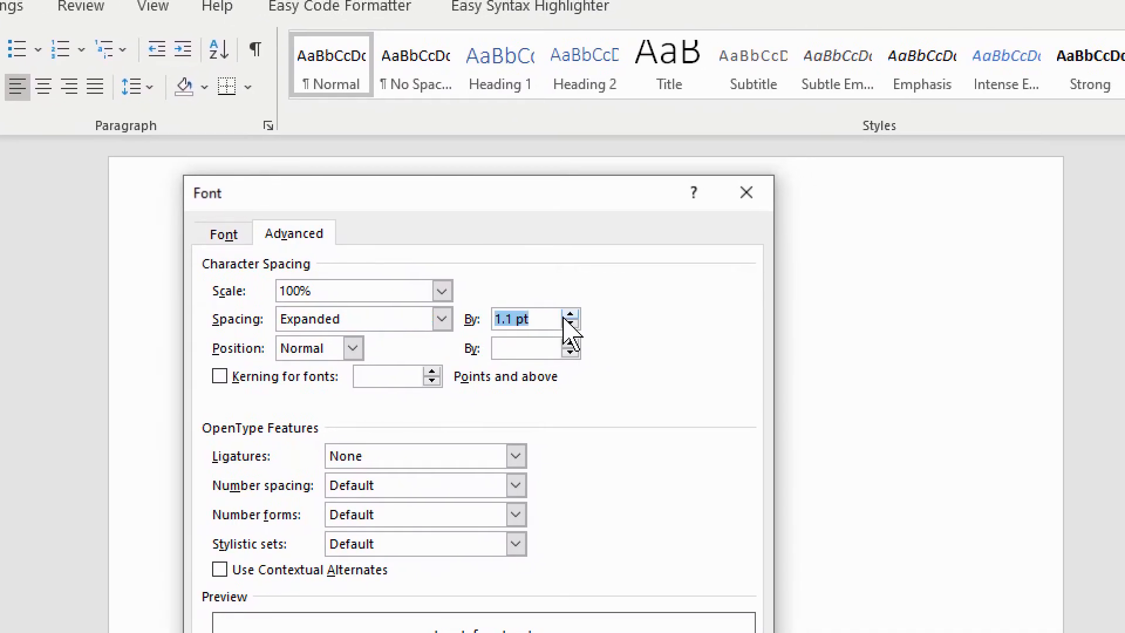
left_click(566, 318)
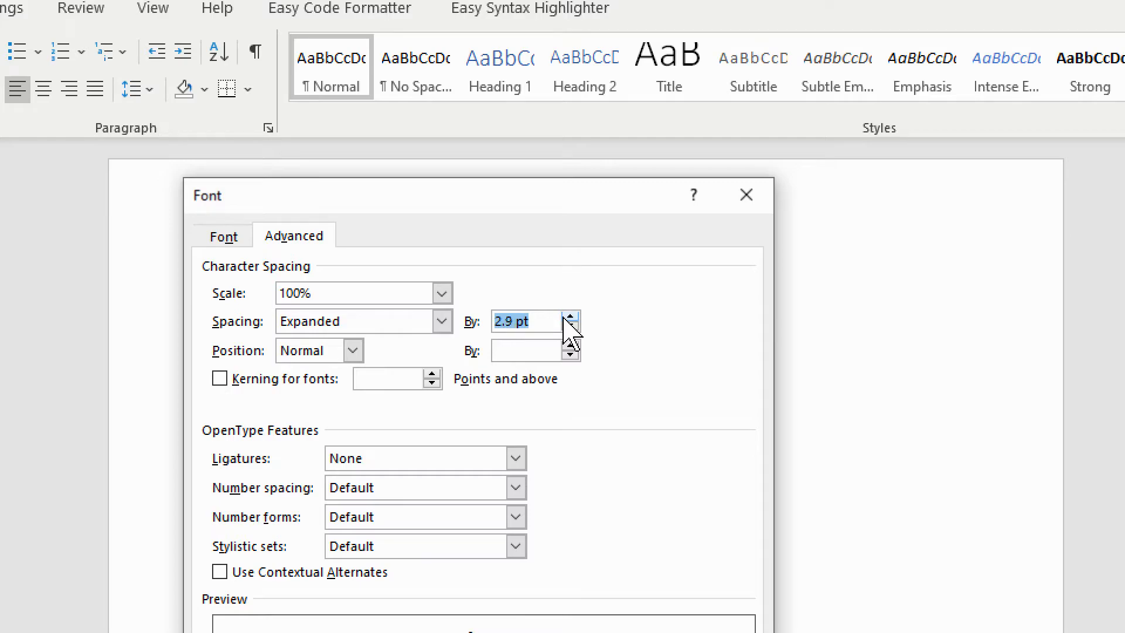
left_click(569, 317)
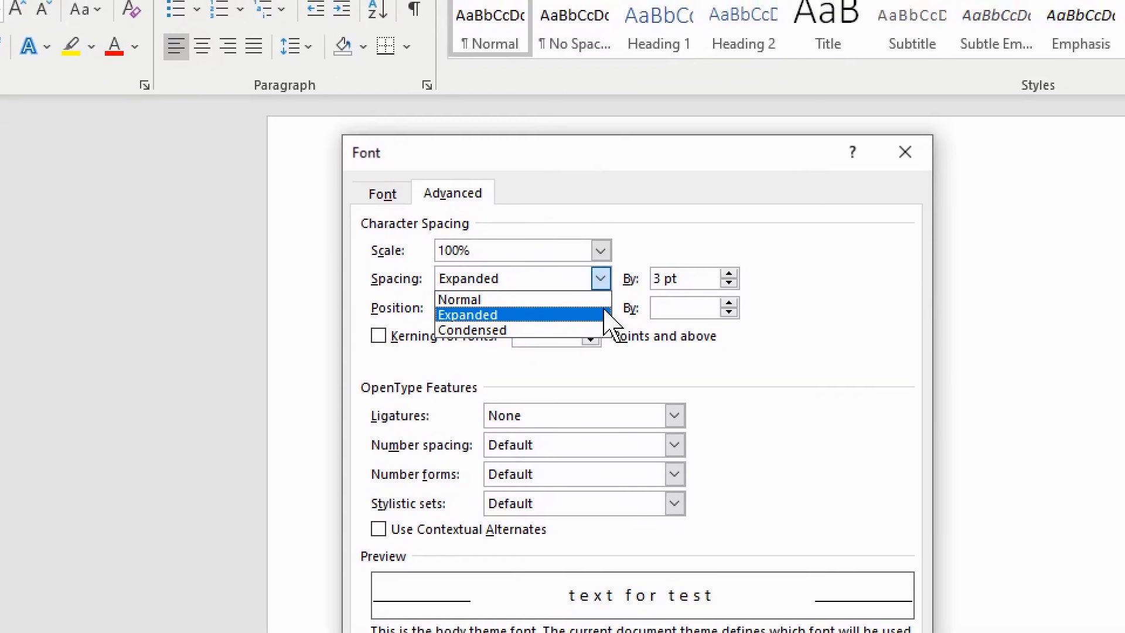
left_click(651, 306)
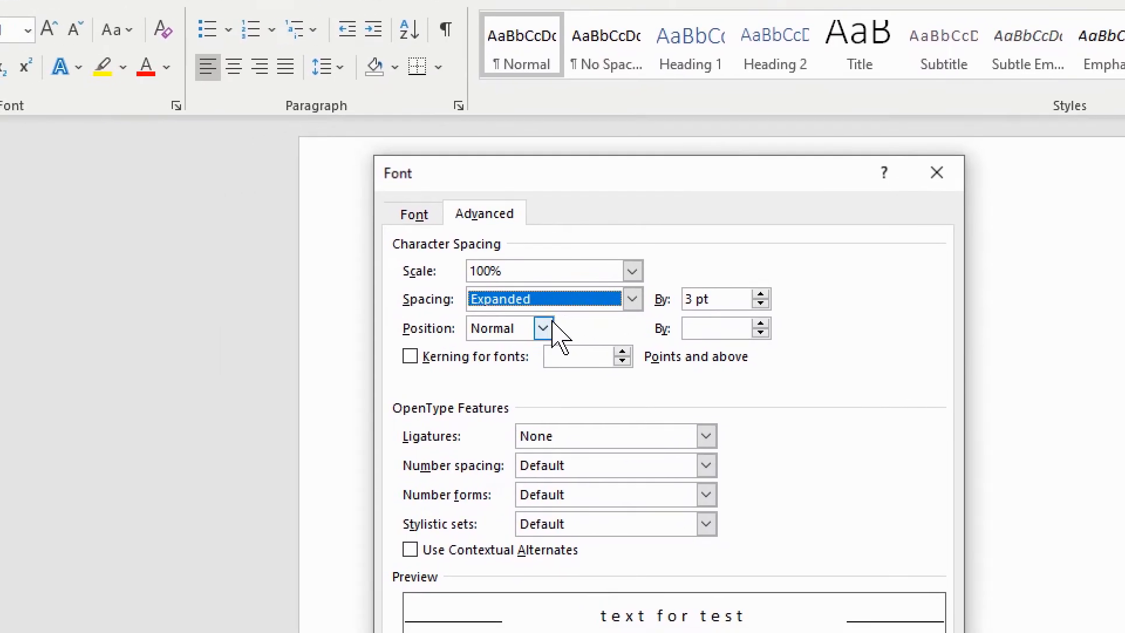
- Try the Raised and Lowered character positions by 3 pt, and return the position to Normal
left_click(453, 339)
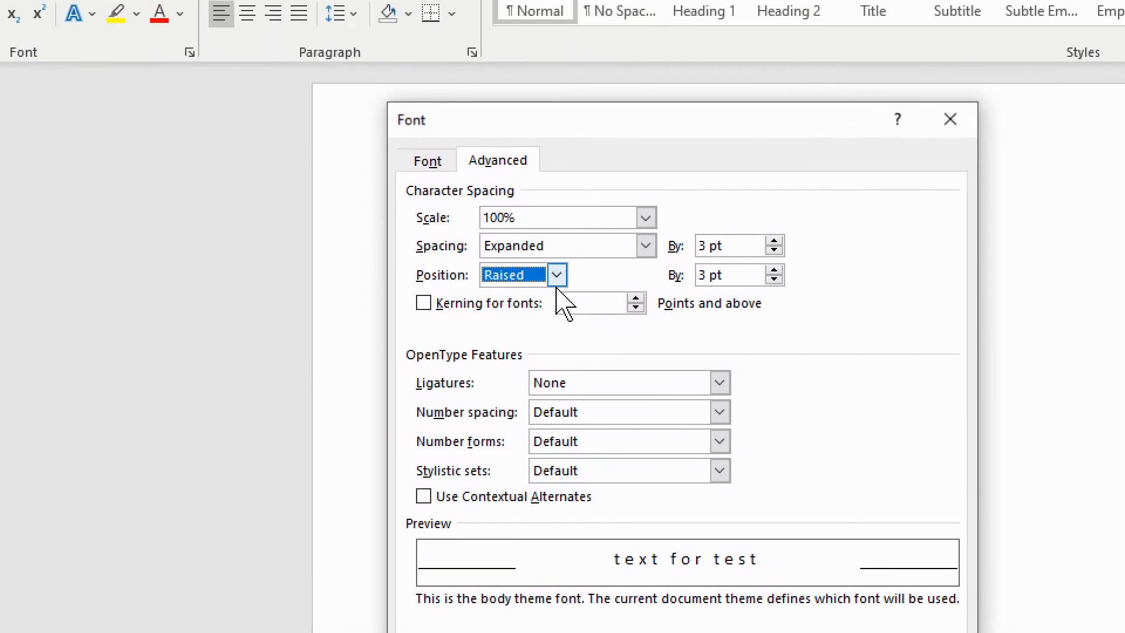
left_click(496, 87)
left_click(555, 332)
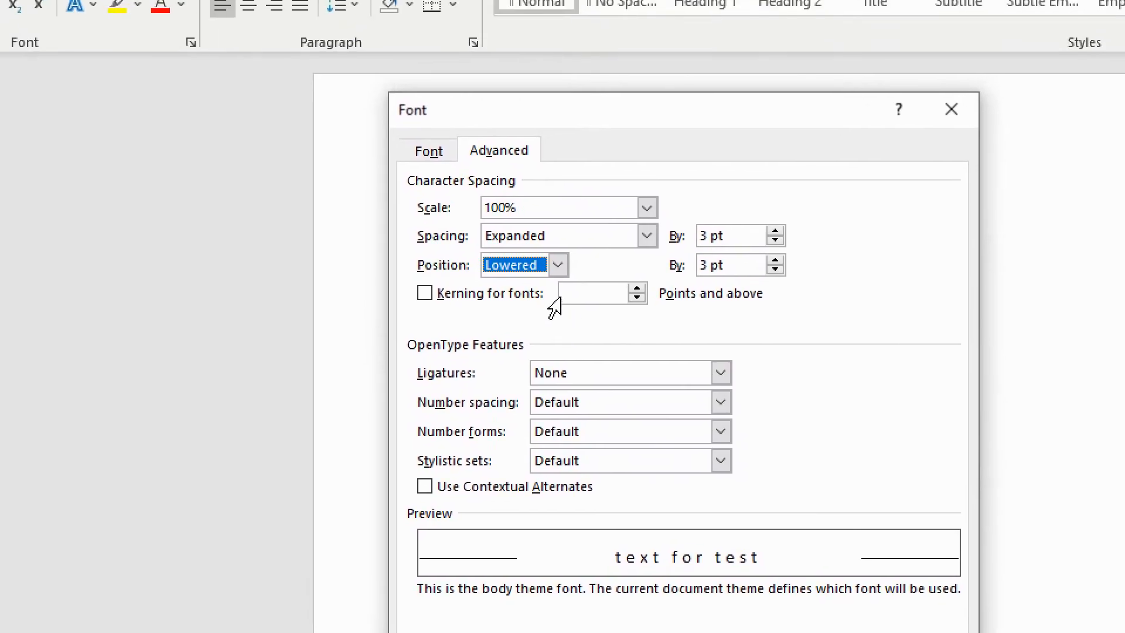
left_click(500, 124)
left_click(557, 328)
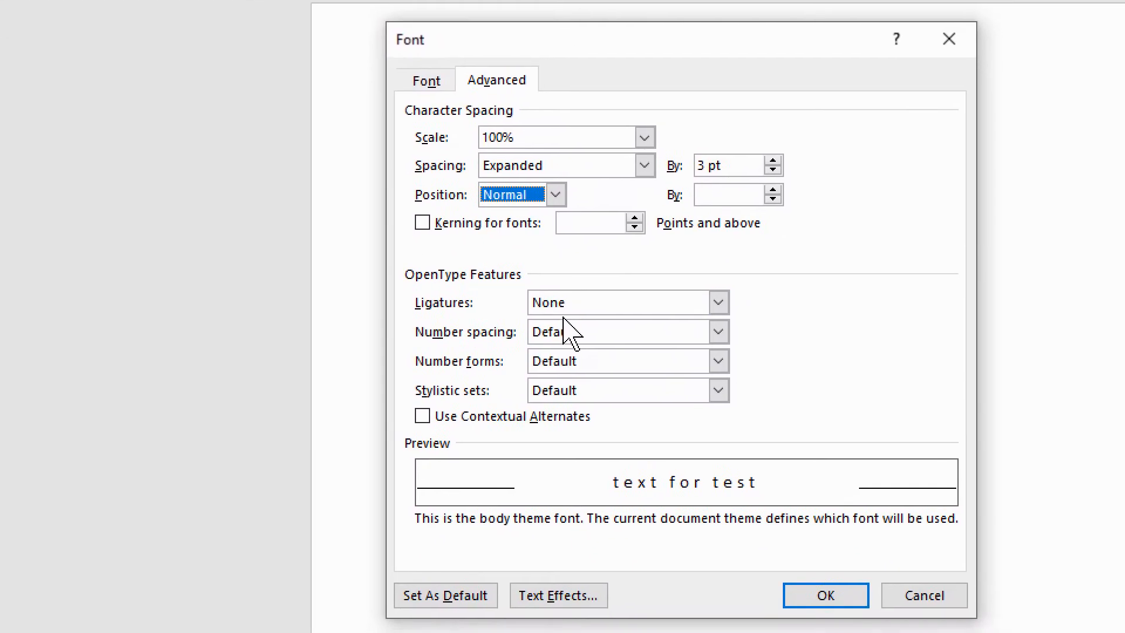
- Keep the number spacing at Default and apply the advanced font settings to the line "text for test"
left_click(503, 323)
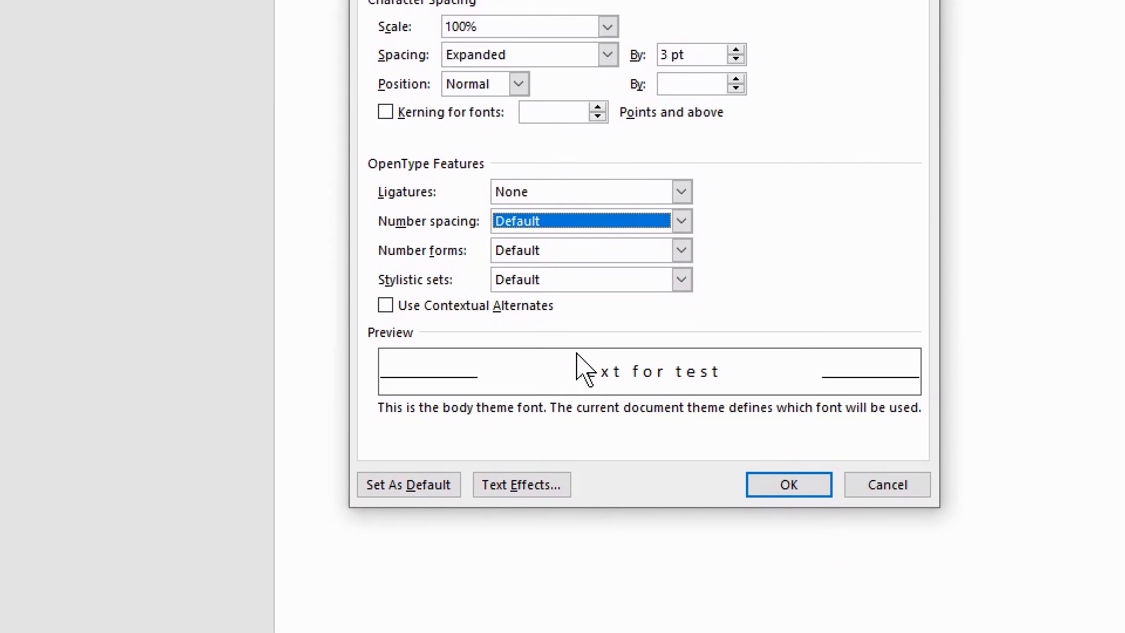
left_click(752, 492)
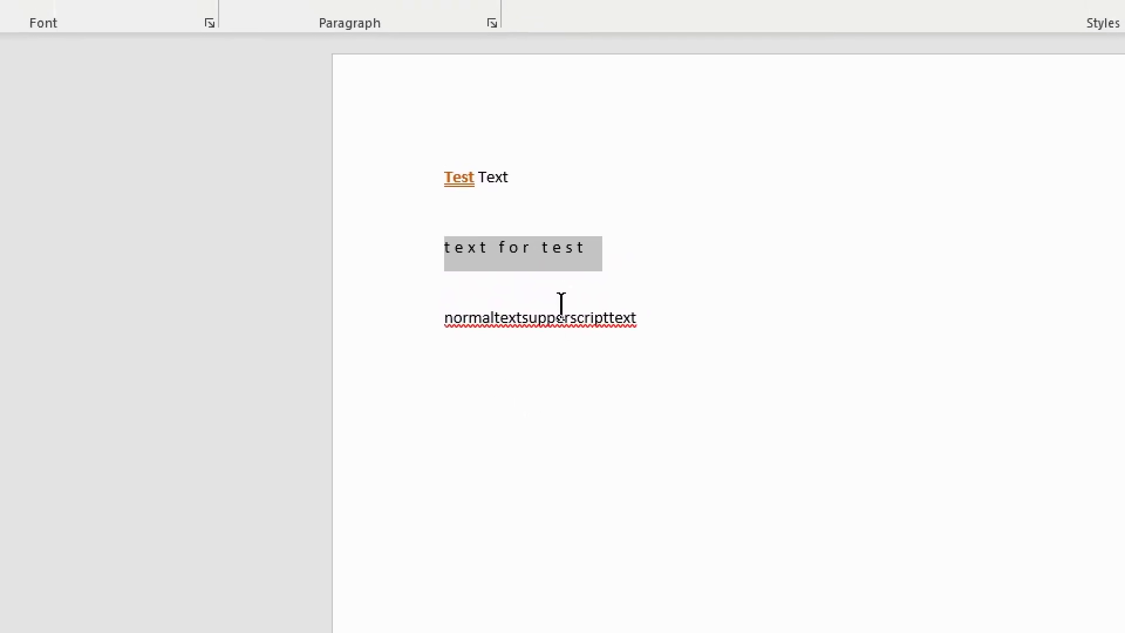
left_click(561, 301)
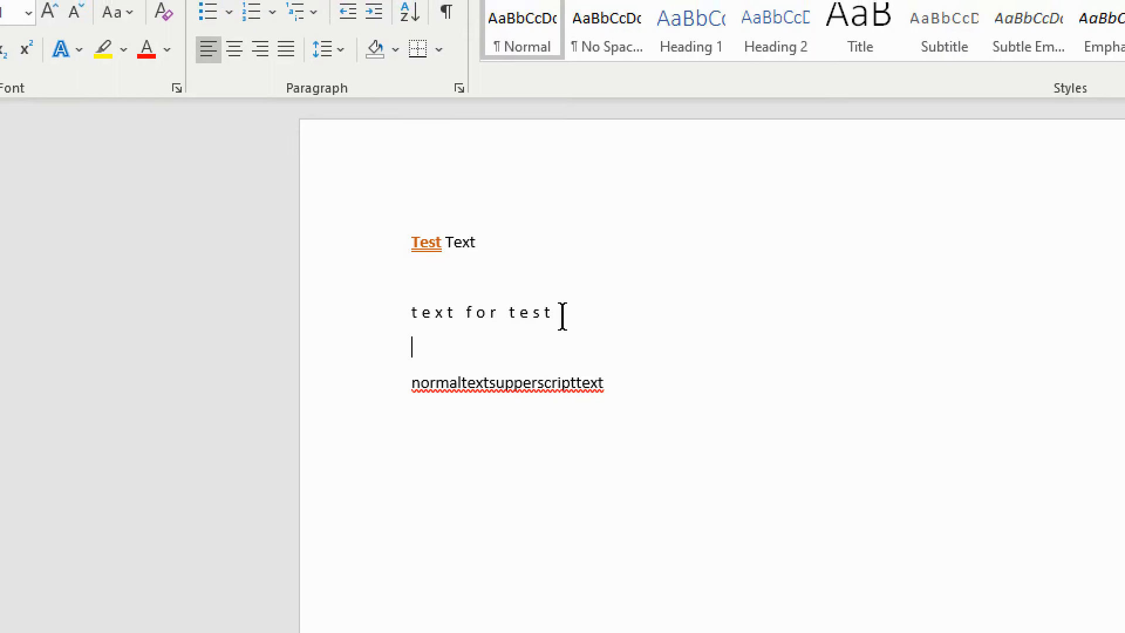
- Open the text effects for the line "text for test" and change its text fill to Gradient fill
left_click_drag(556, 317, 417, 316)
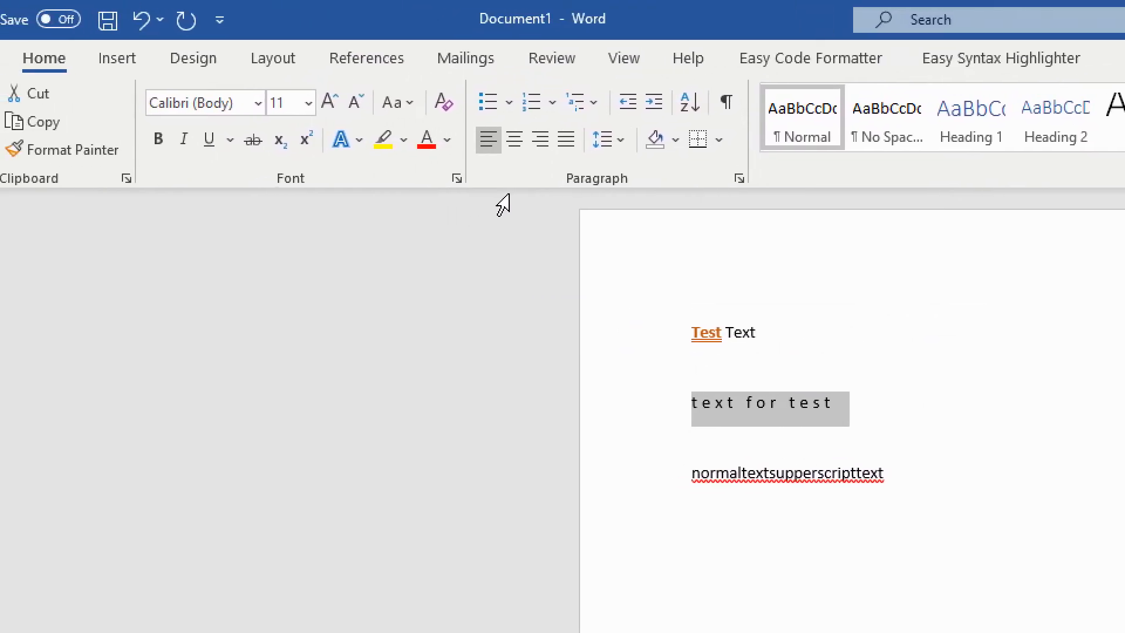
left_click(514, 178)
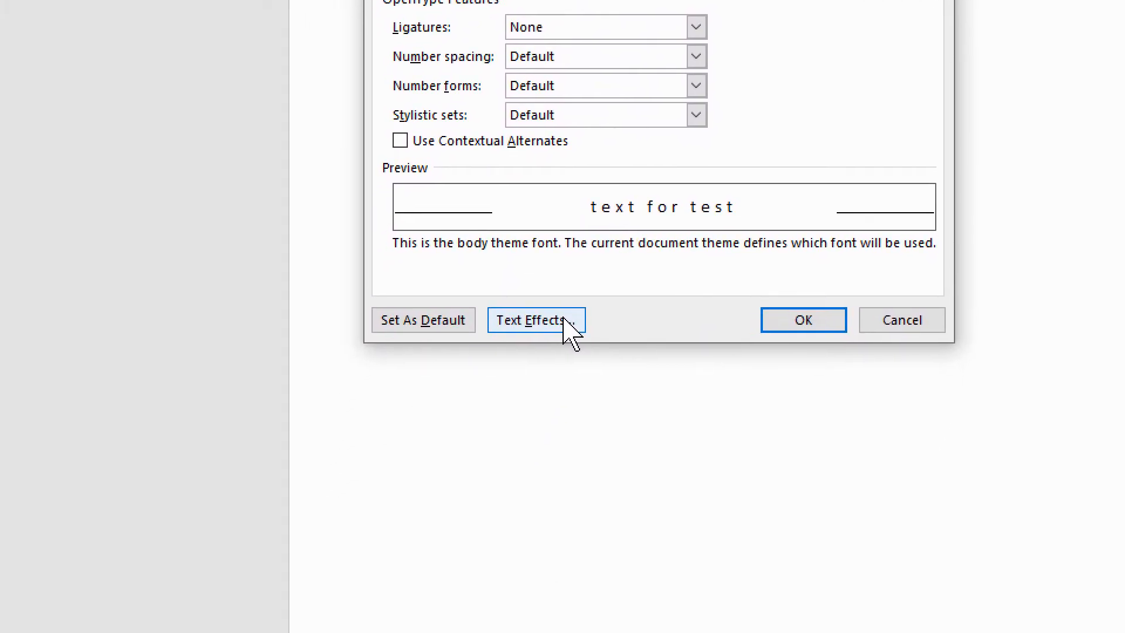
left_click(564, 322)
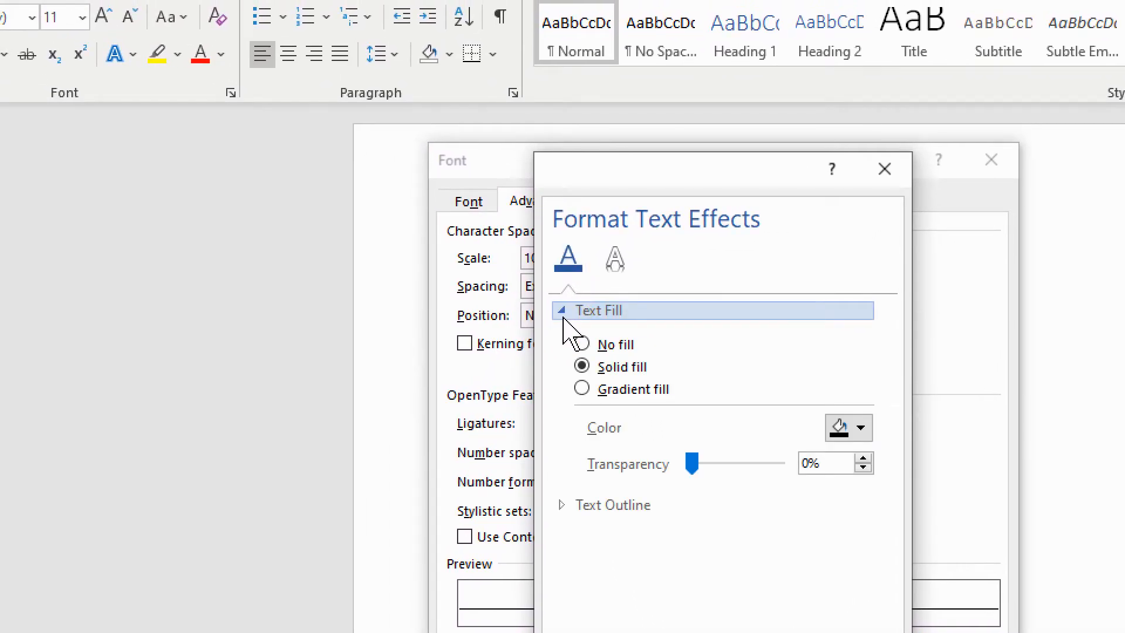
left_click(583, 389)
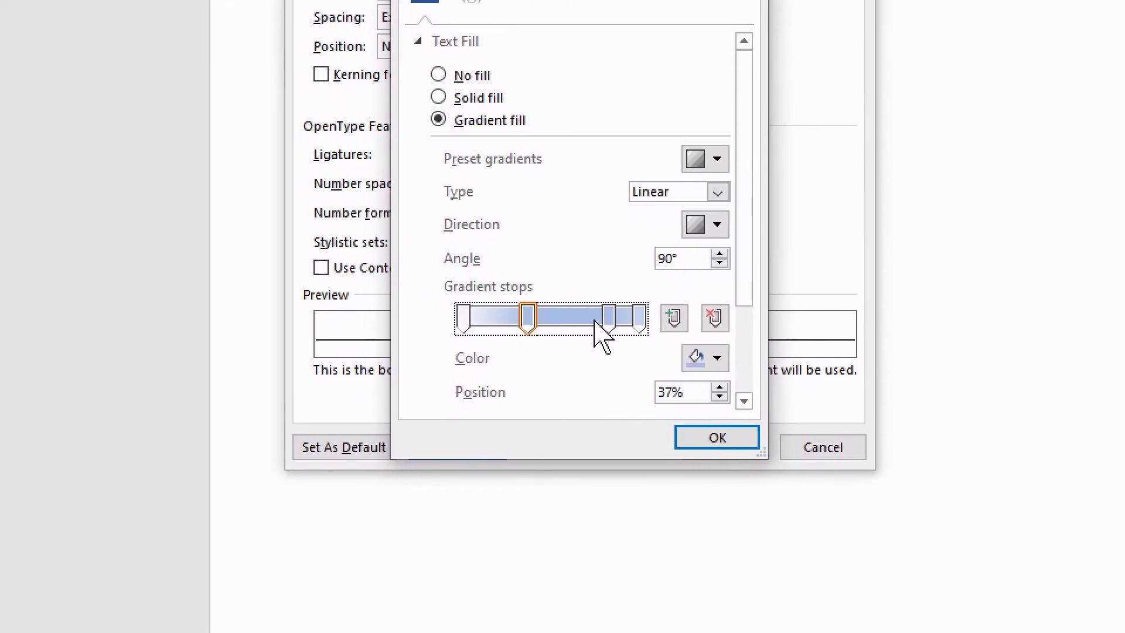
- Move the third gradient stop to 63% and add another gradient stop at 17%
left_click_drag(572, 319, 536, 316)
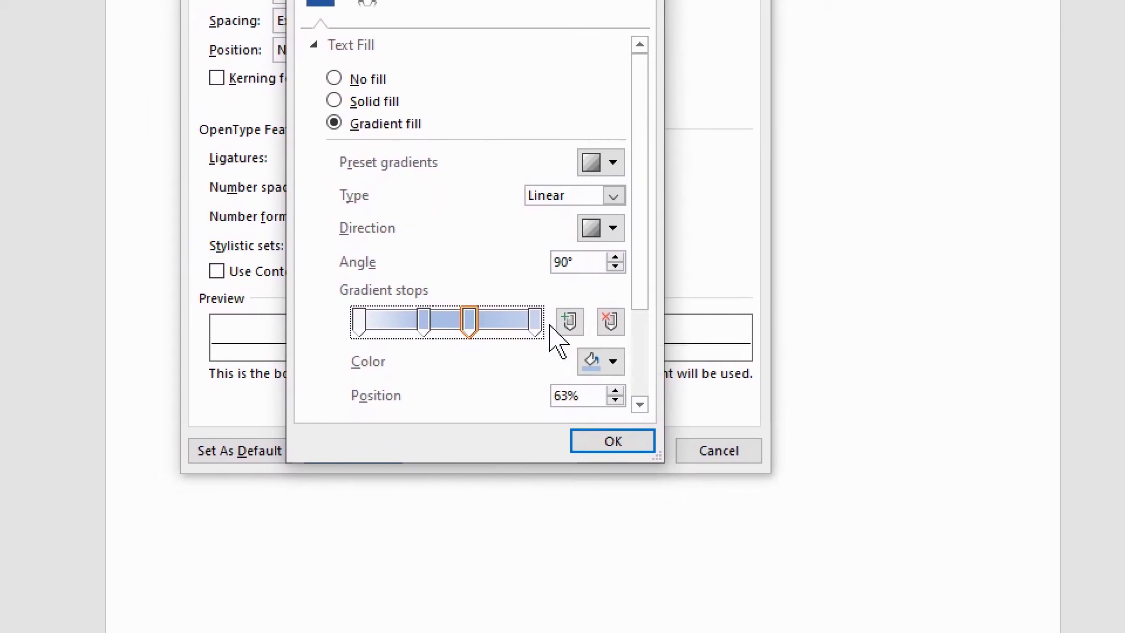
left_click(569, 322)
left_click_drag(567, 316, 453, 319)
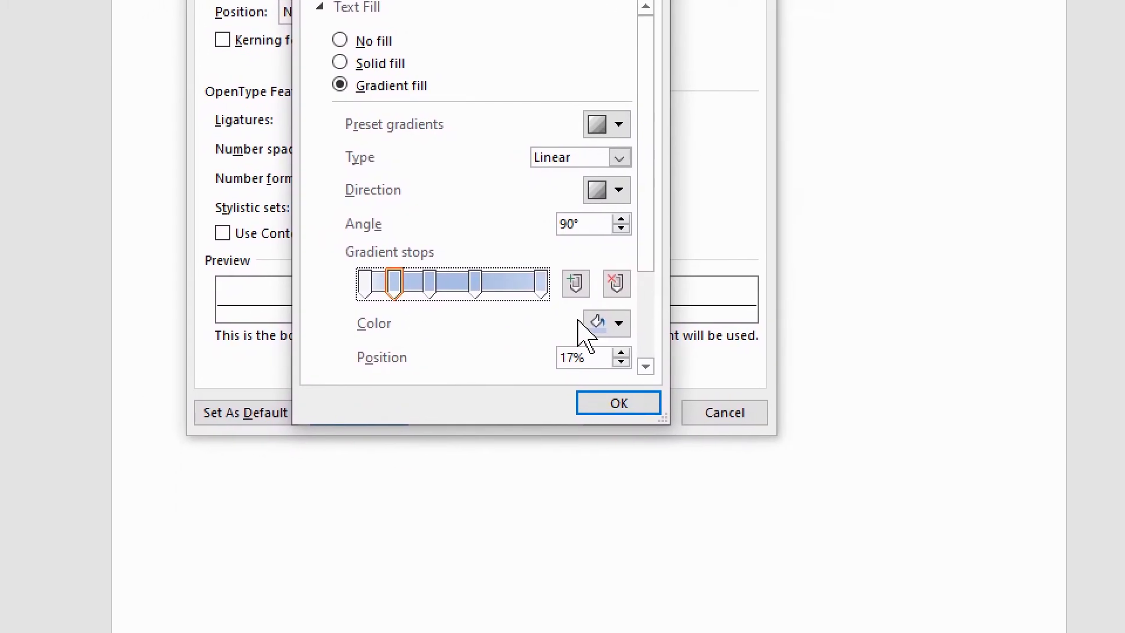
- Color the gradient stops at 17% and 63% with standard red
left_click(585, 324)
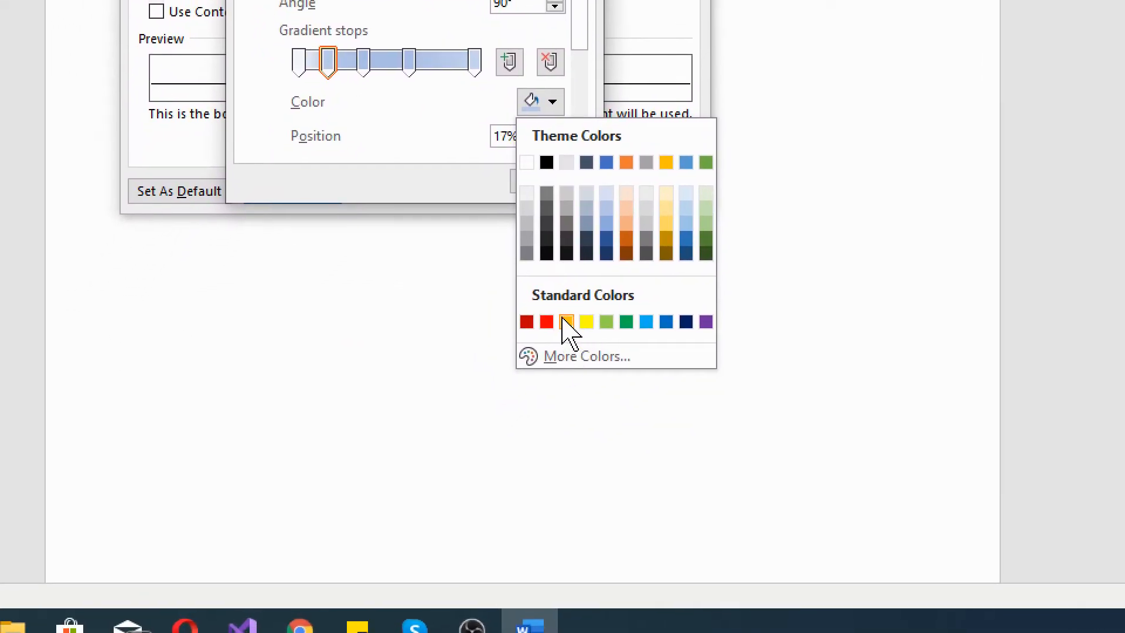
left_click(502, 459)
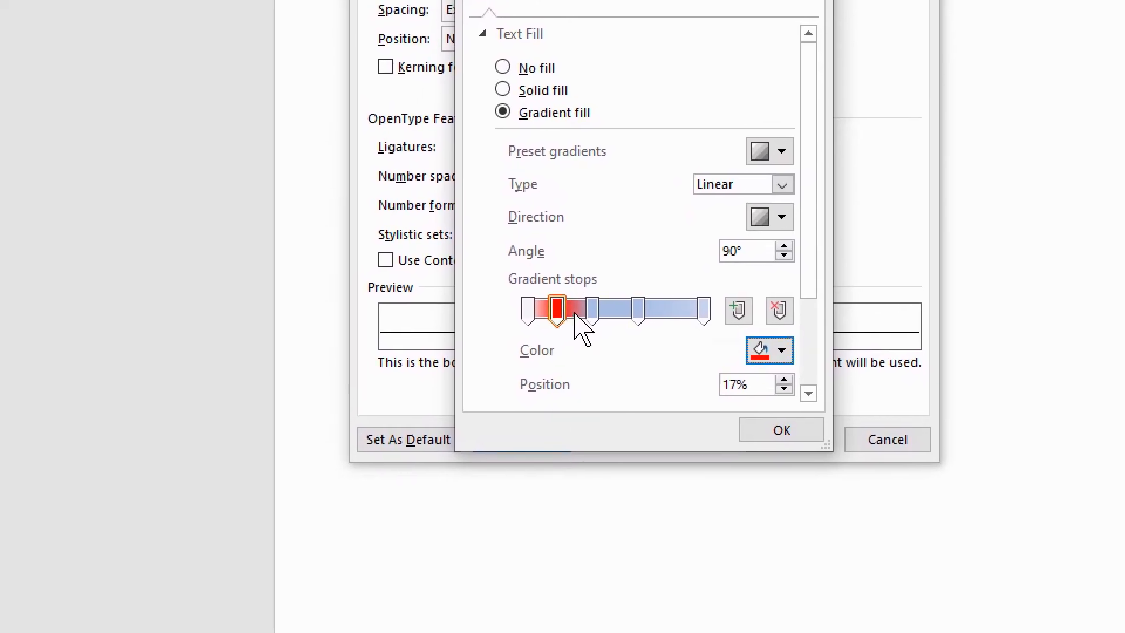
left_click(638, 309)
left_click(594, 330)
left_click(599, 551)
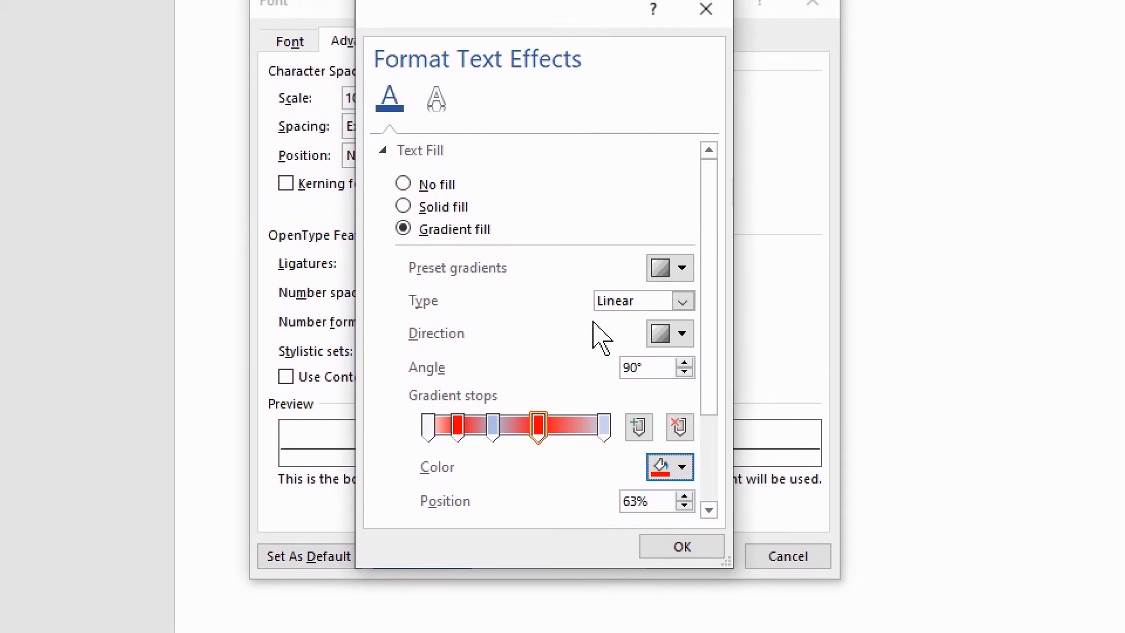
- Keep the gradient type at Linear and apply the gradient text effect to the line "text for test"
left_click(572, 310)
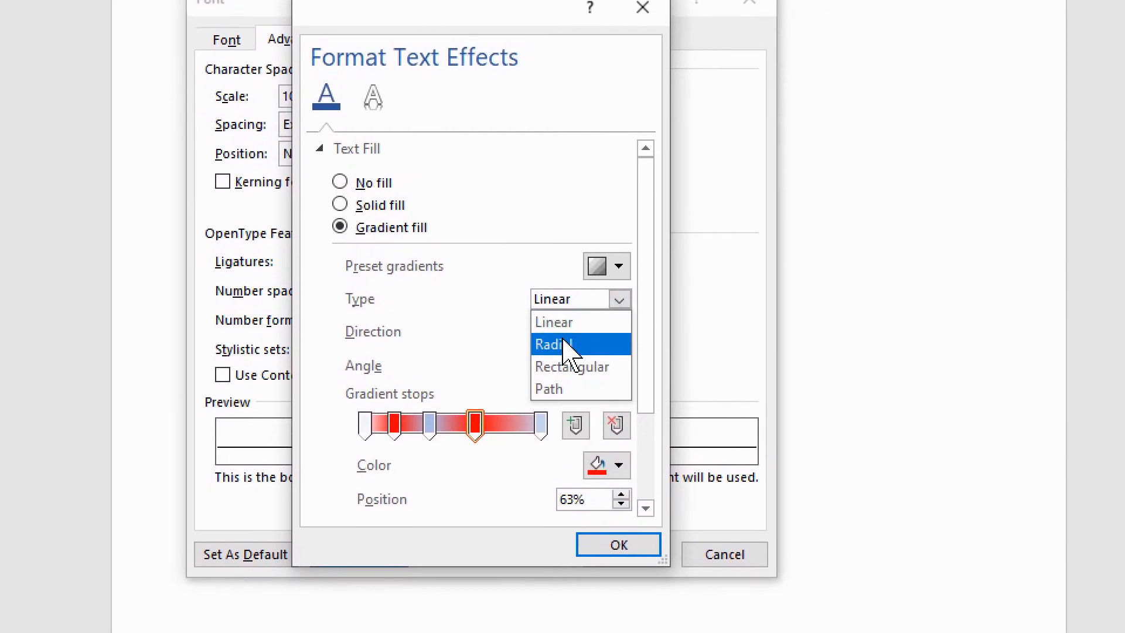
left_click(496, 313)
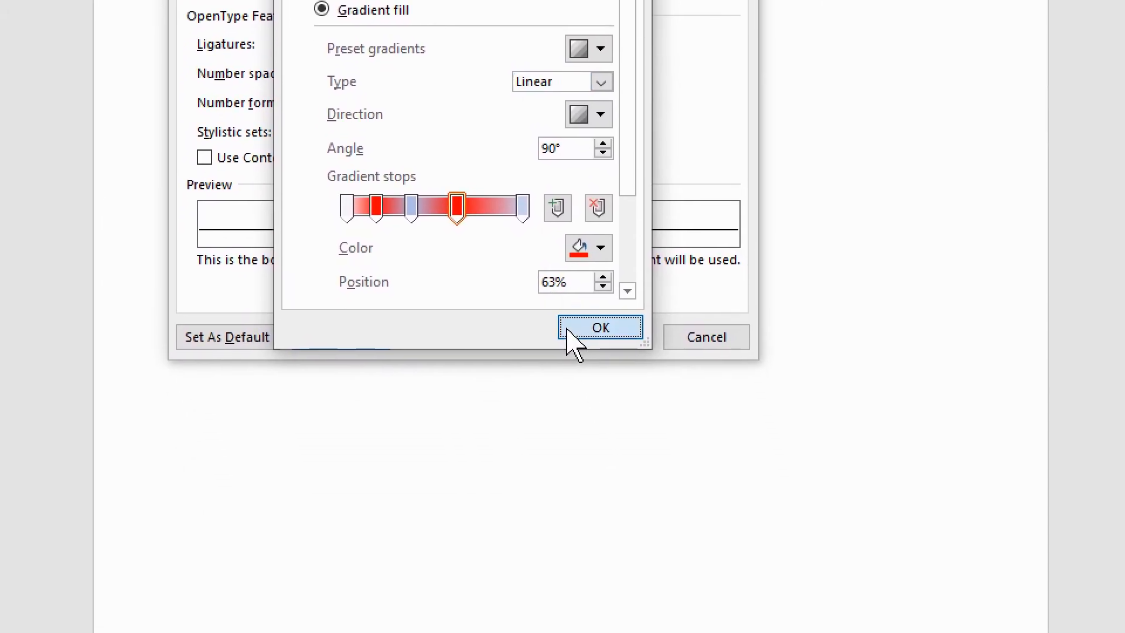
left_click(650, 554)
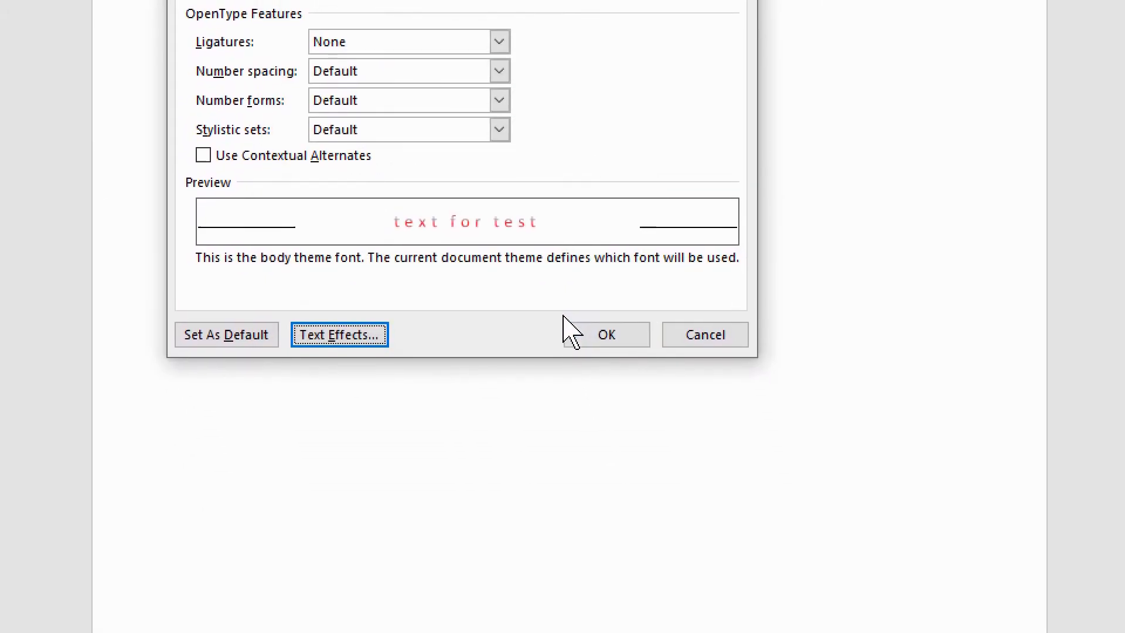
left_click(573, 333)
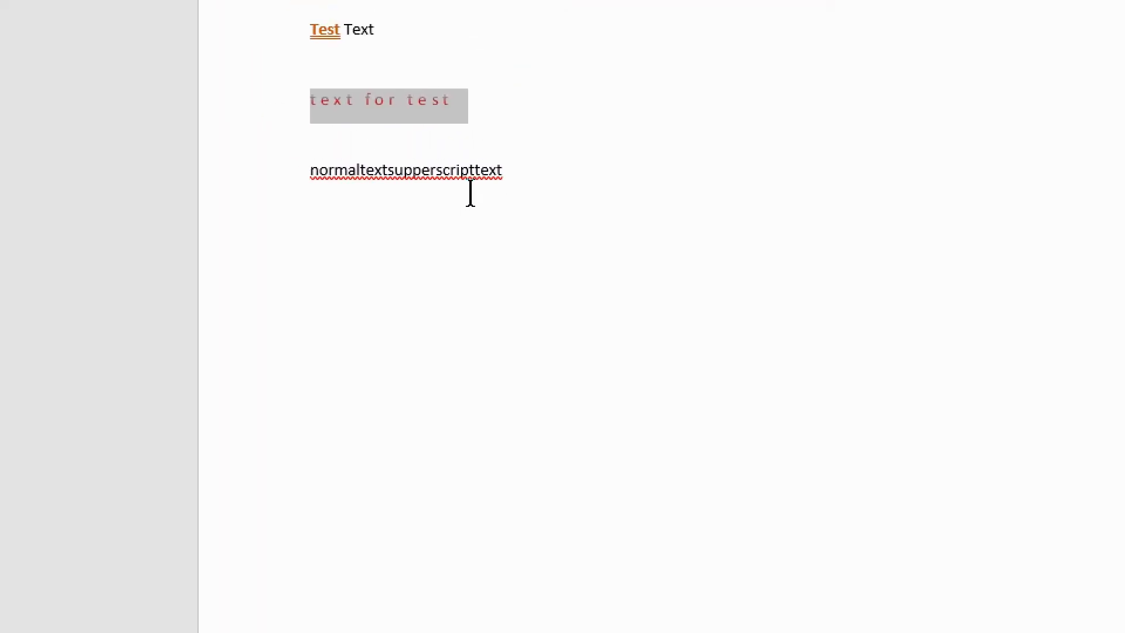
left_click(431, 128)
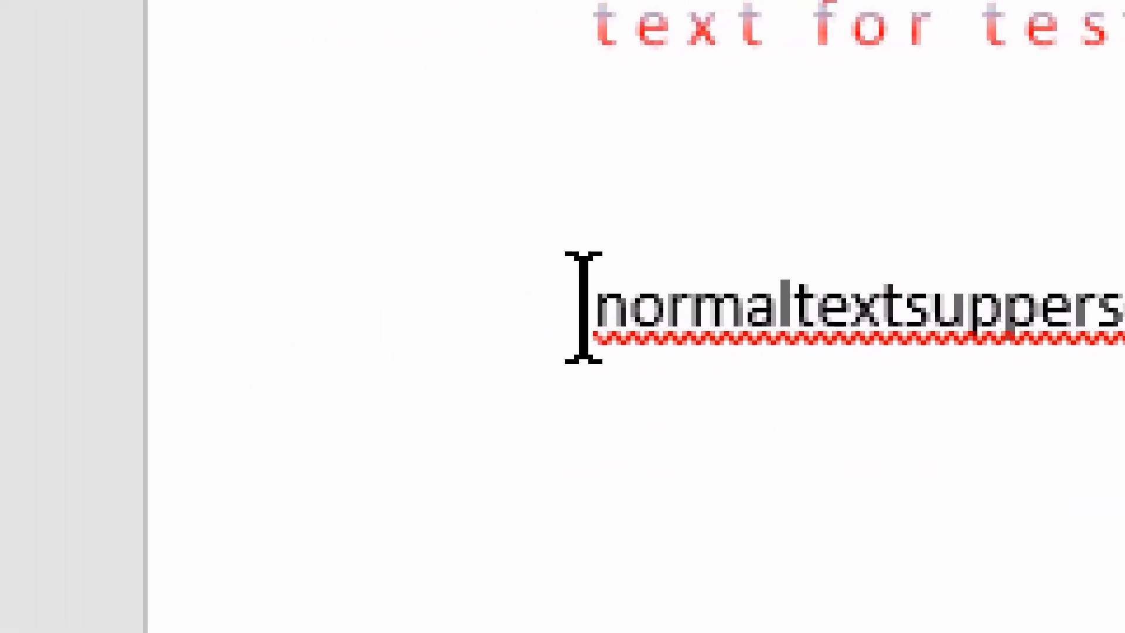
- In the last line, make "supperscripttext" superscript and apply strikethrough to "normaltext"
left_click_drag(589, 306, 963, 311)
left_click_drag(638, 316, 512, 307)
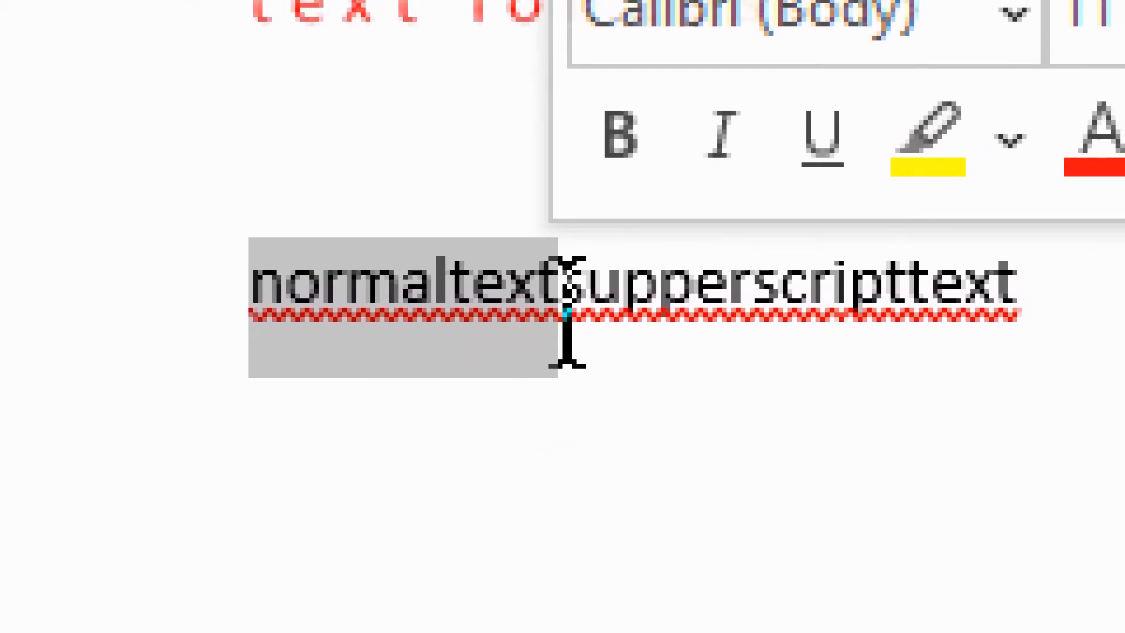
left_click(567, 314)
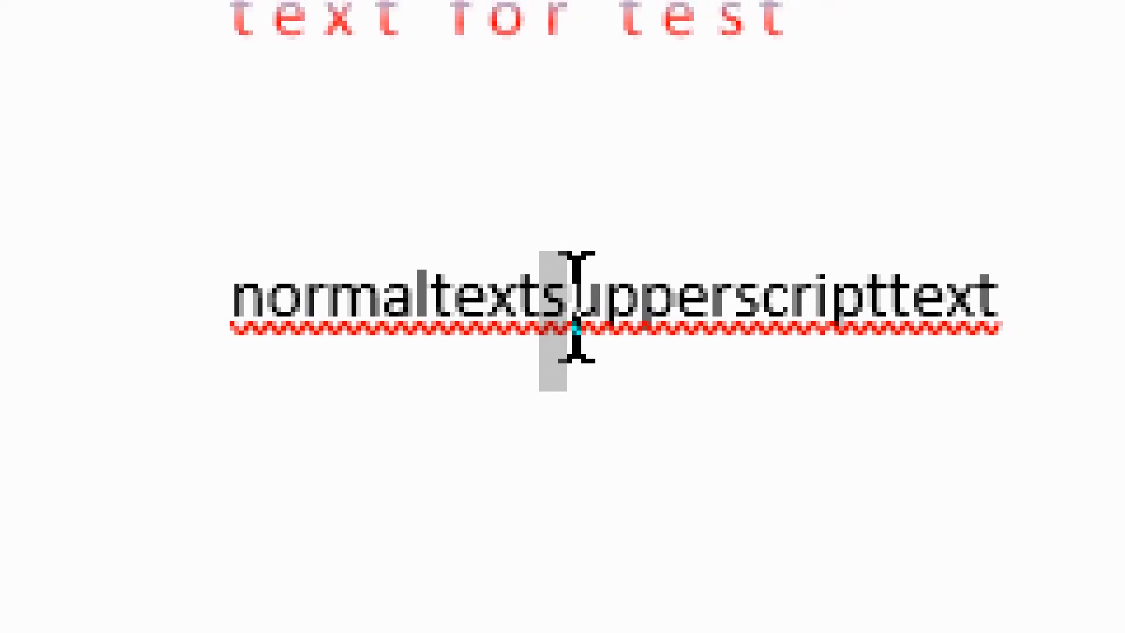
left_click_drag(644, 325, 932, 317)
mouse_move(567, 316)
left_mouse_down()
mouse_move(442, 314)
mouse_move(467, 326)
mouse_move(530, 311)
mouse_move(548, 321)
left_mouse_up()
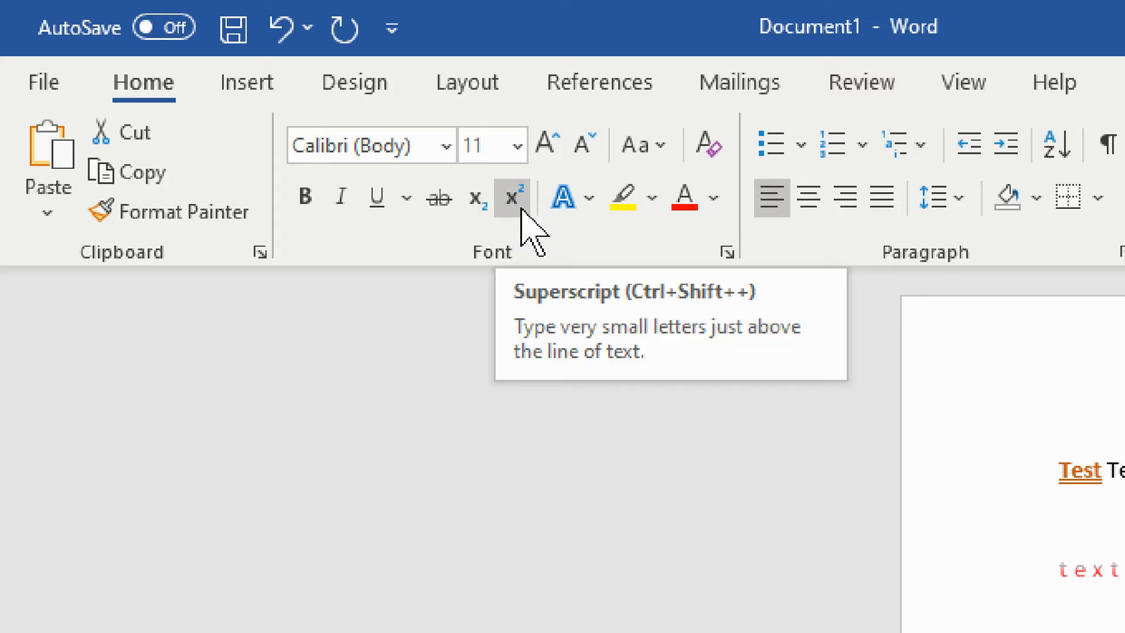
left_click(524, 209)
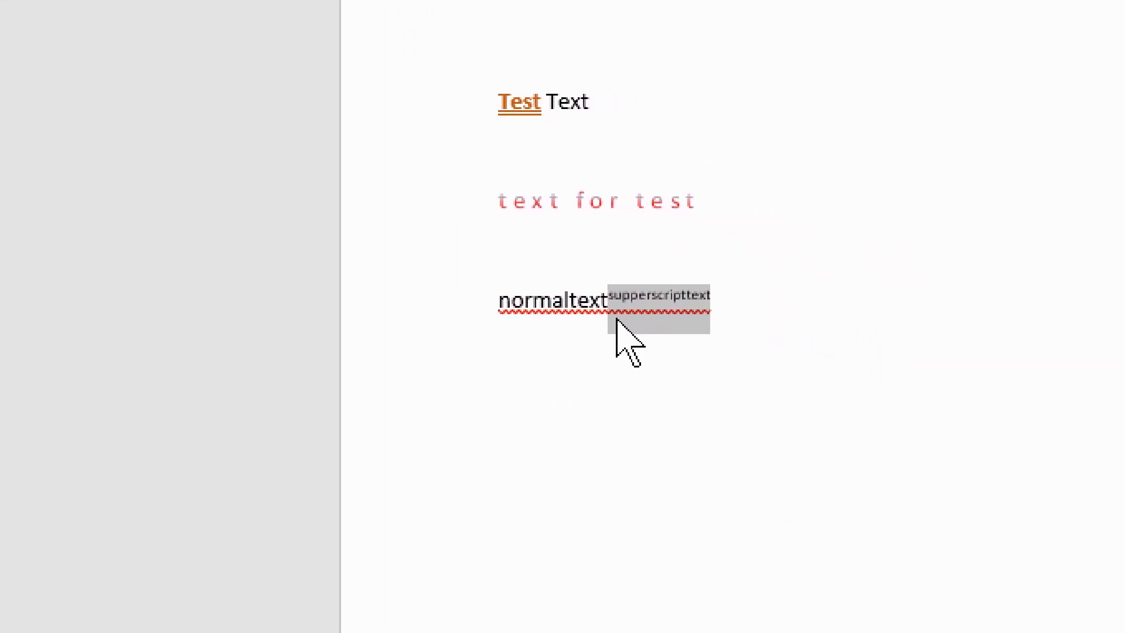
left_click(570, 319)
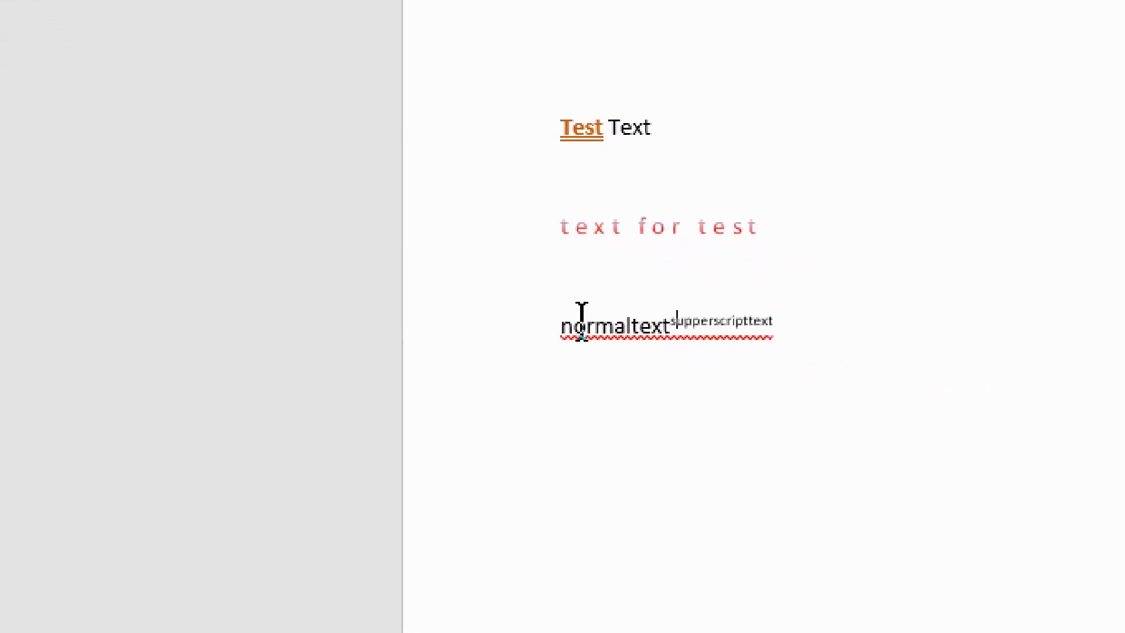
left_click_drag(561, 325, 598, 312)
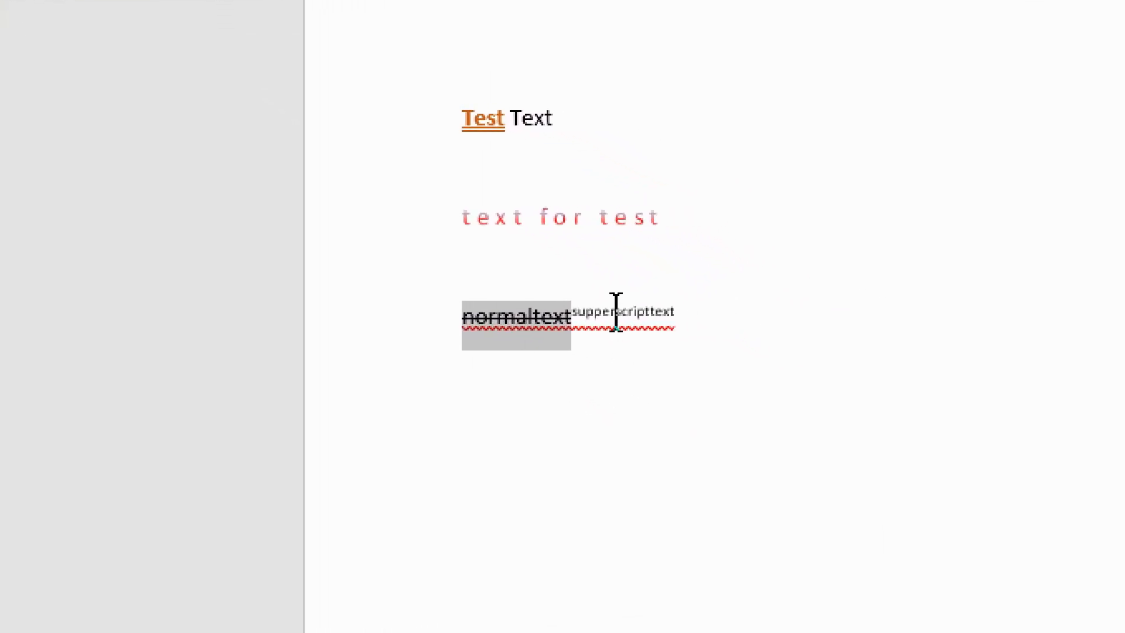
left_click(603, 304)
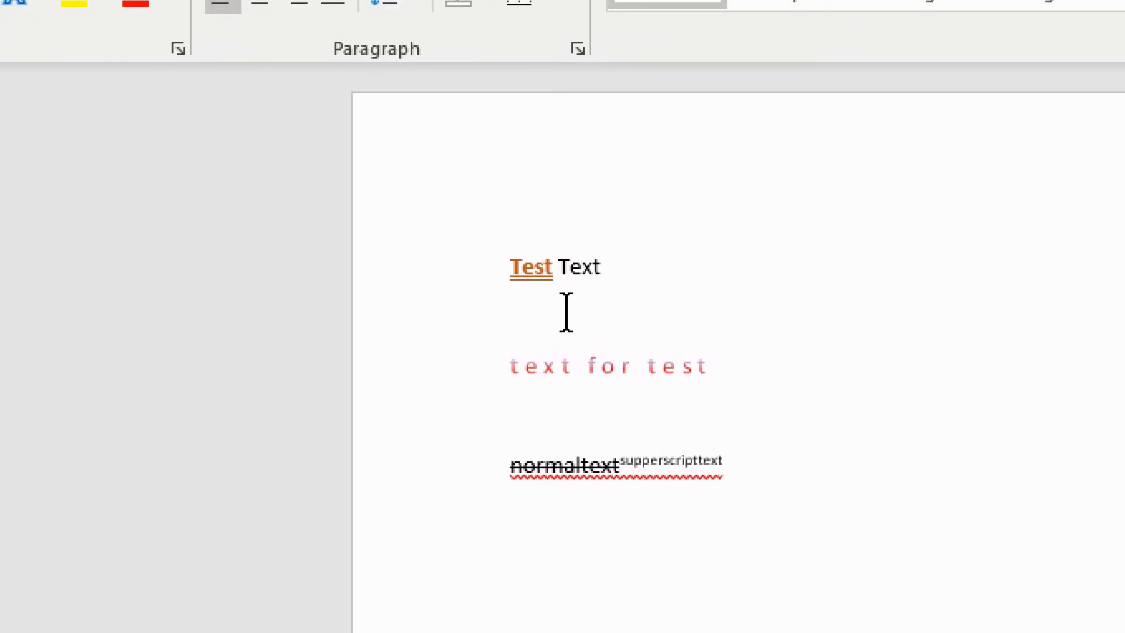
- Set the font size of the whole first line, "Test Text", to 18
left_click_drag(608, 269, 509, 269)
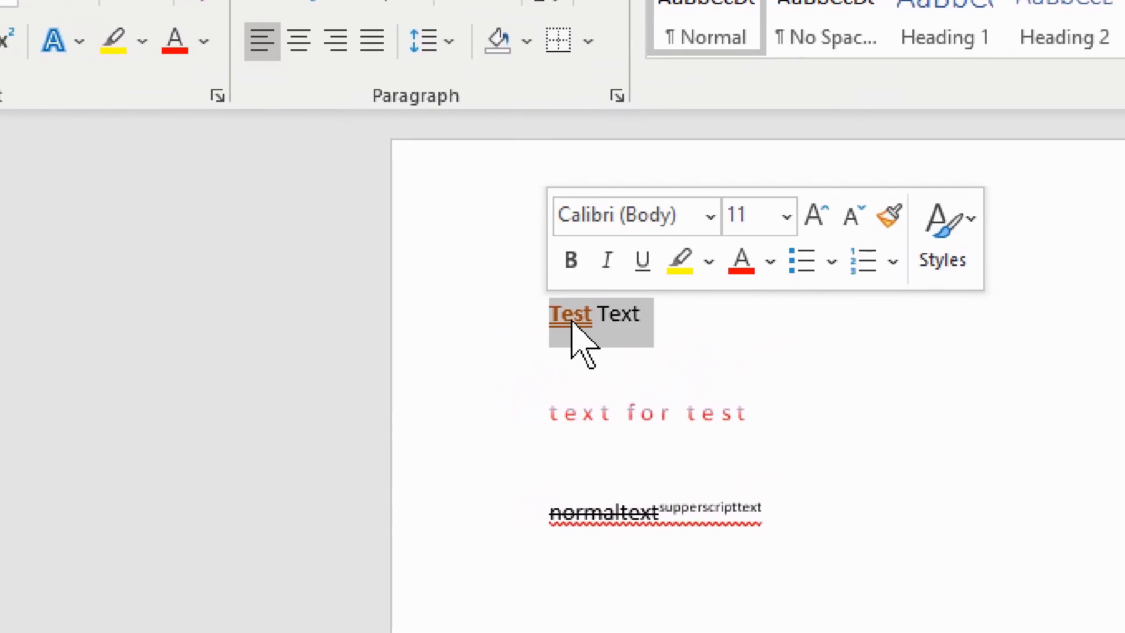
left_click(764, 218)
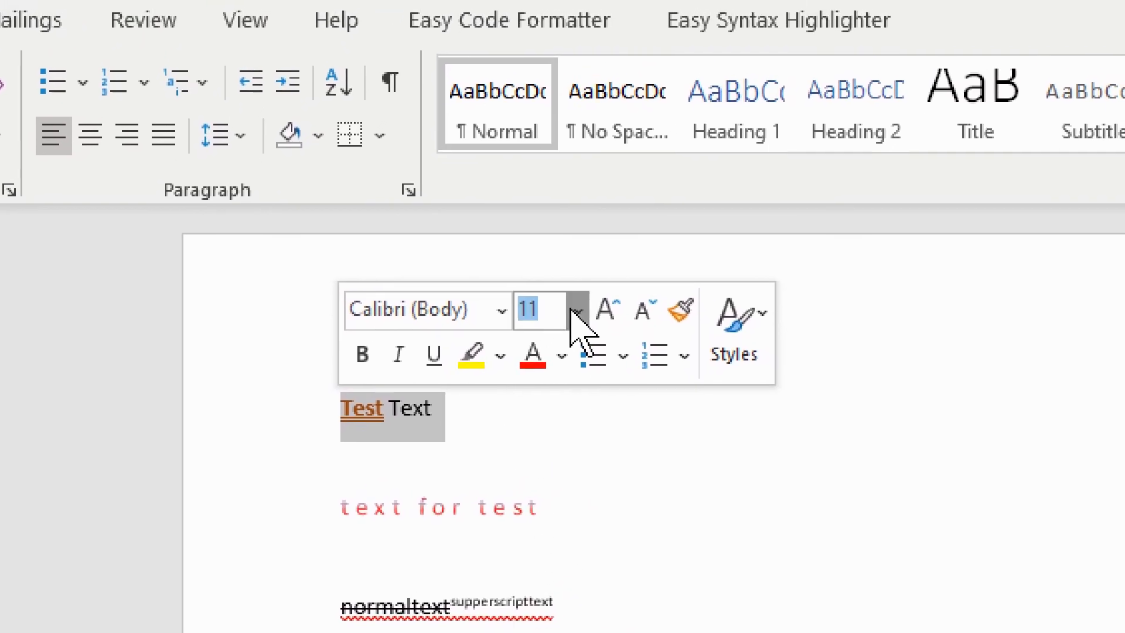
left_click(574, 311)
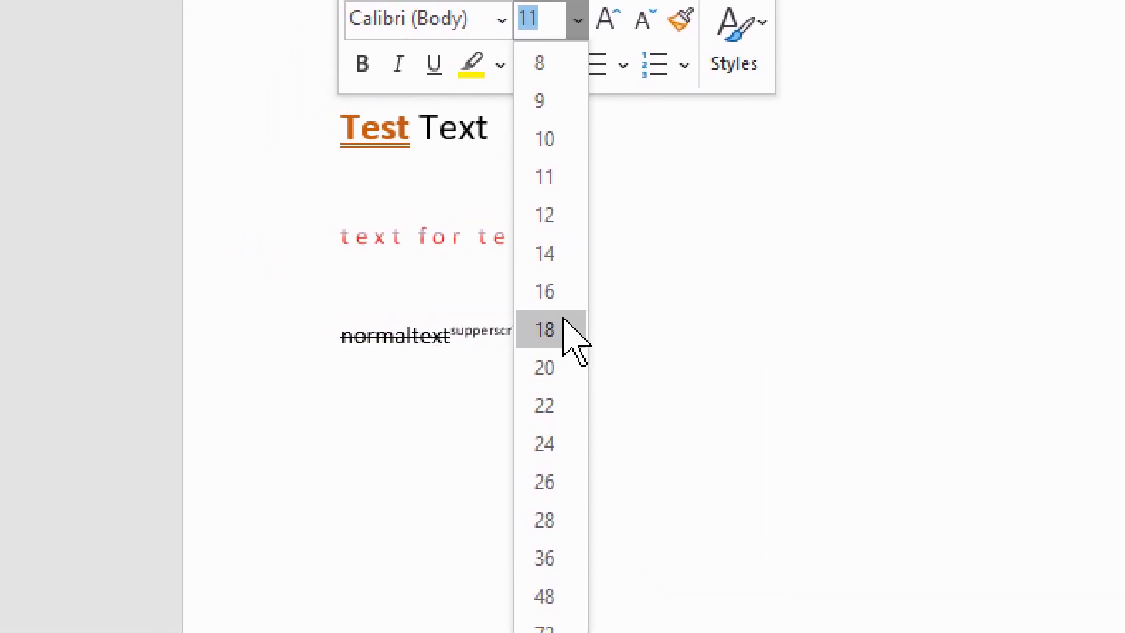
left_click(564, 319)
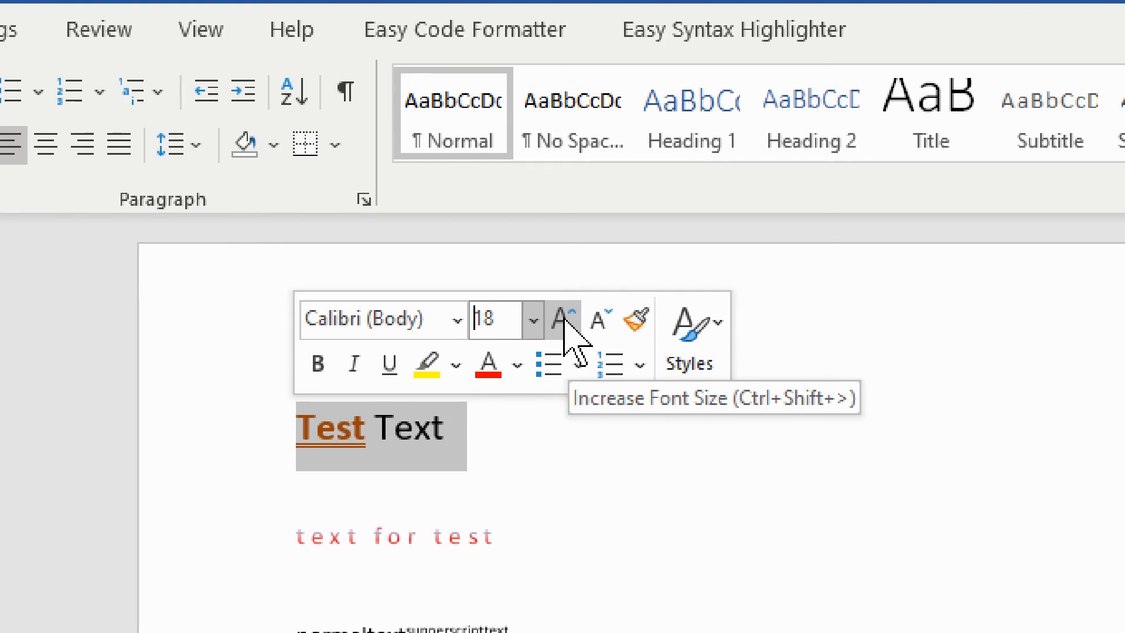
- Try increasing the font size of "Test Text" in increments, and decrease it stepwise down to 7
left_click(564, 319)
left_click(565, 320)
left_click(564, 320)
left_click(565, 319)
left_click(564, 319)
left_click(592, 319)
left_click(591, 320)
left_click(591, 319)
left_click(592, 319)
left_click(591, 319)
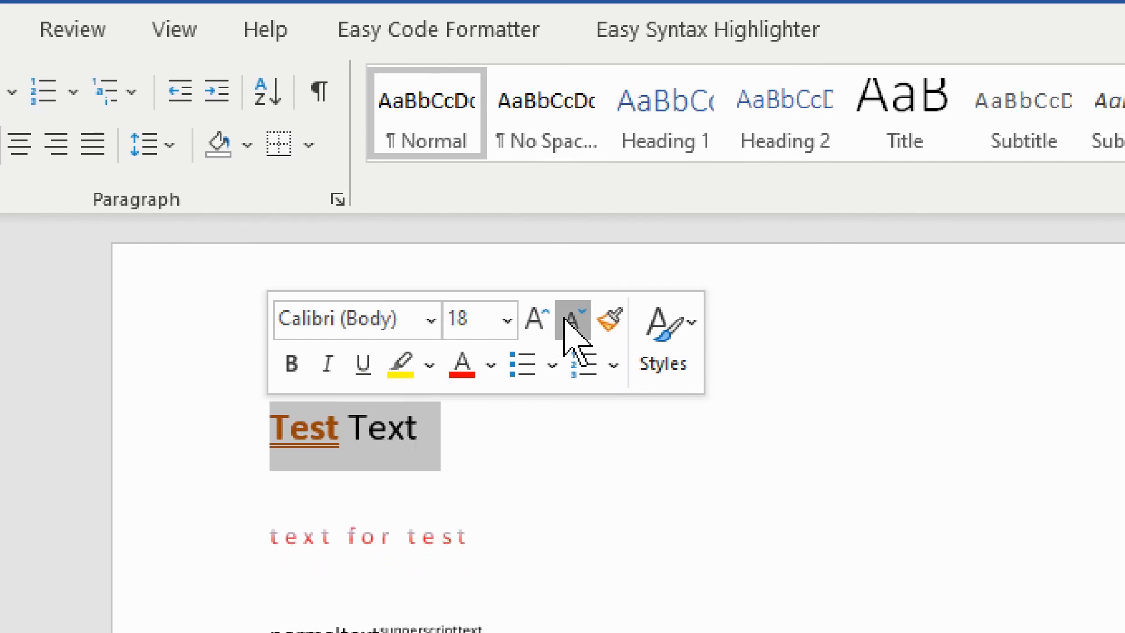
left_click(592, 320)
left_click(592, 319)
left_click(591, 320)
left_click(573, 321)
left_click(573, 321)
left_click(573, 321)
left_click(573, 321)
left_click(573, 321)
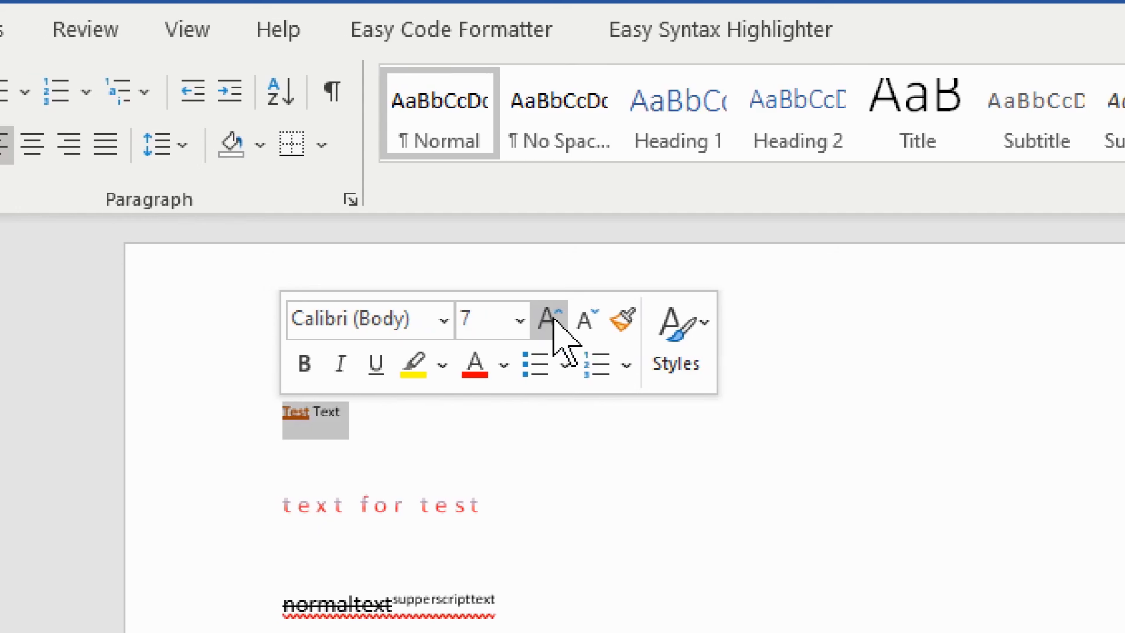
- Increase the font size of "Test Text" in increments up to 26
left_click(551, 319)
left_click(550, 319)
left_click(551, 319)
left_click(550, 319)
left_click(551, 319)
left_click(551, 319)
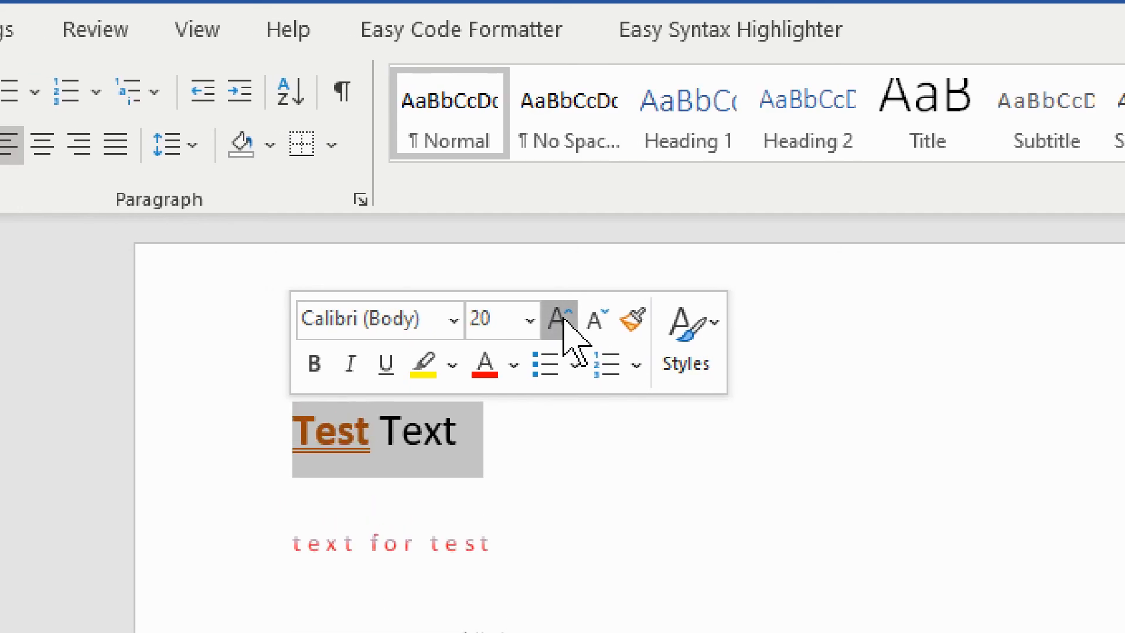
left_click(550, 319)
left_click(551, 319)
left_click(559, 319)
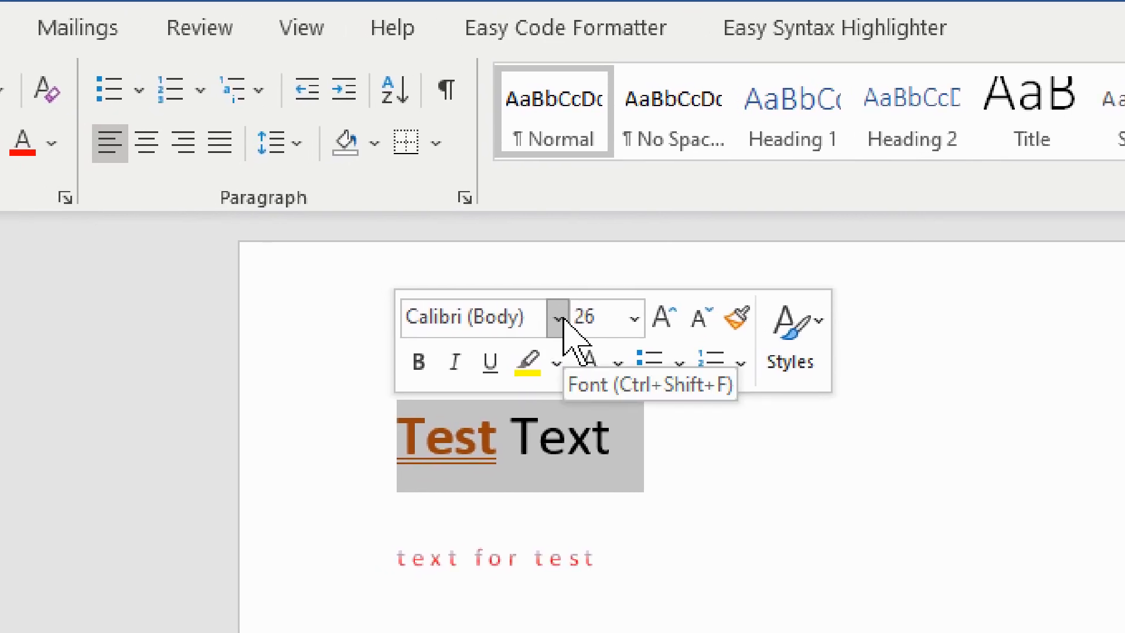
- Change the font of the first line, "Test Text", to Agency FB and deselect the line
left_click(562, 320)
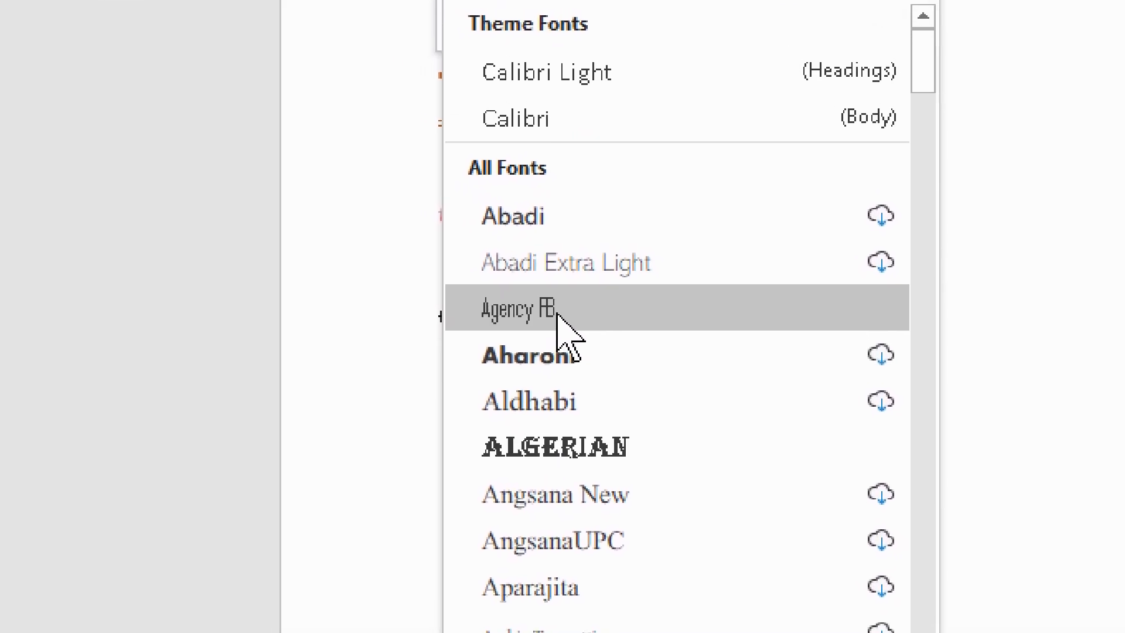
left_click(563, 319)
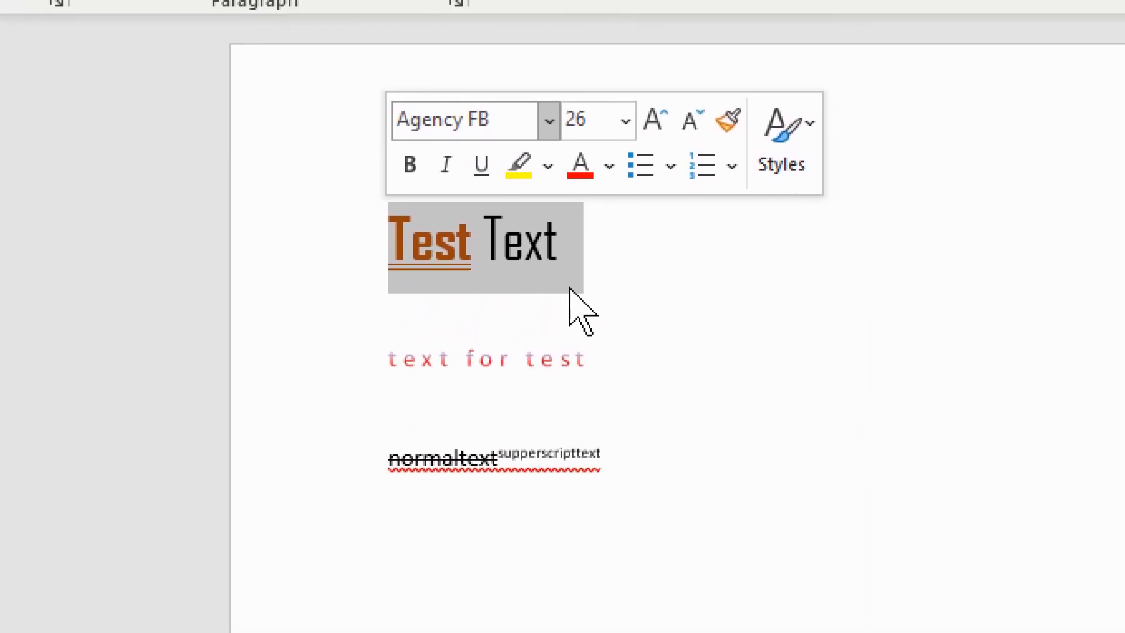
left_click(633, 140)
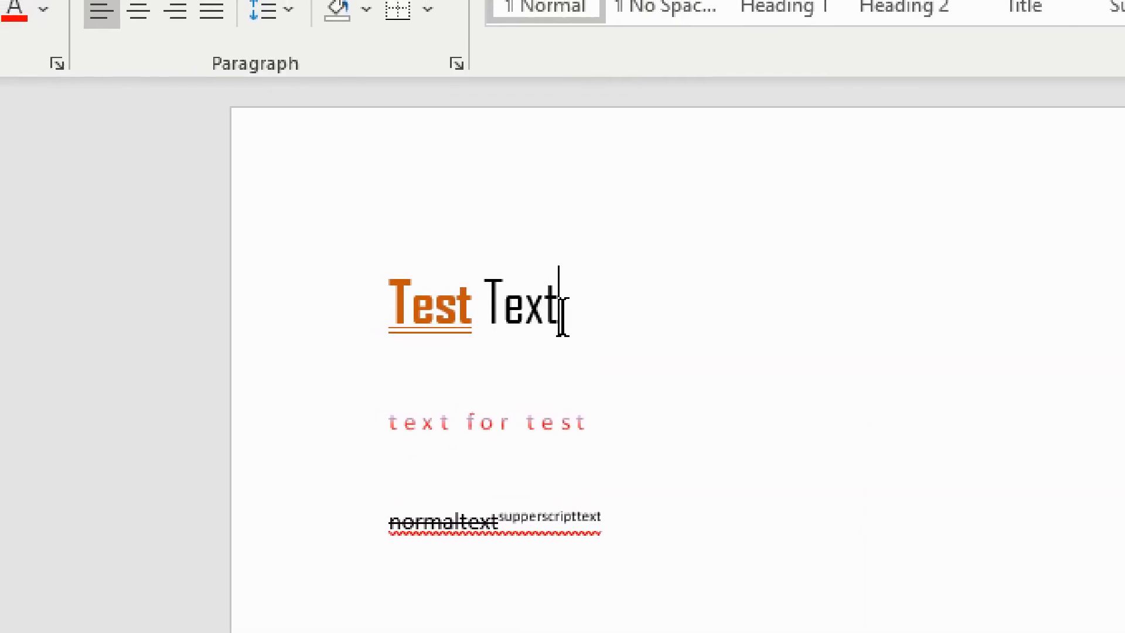